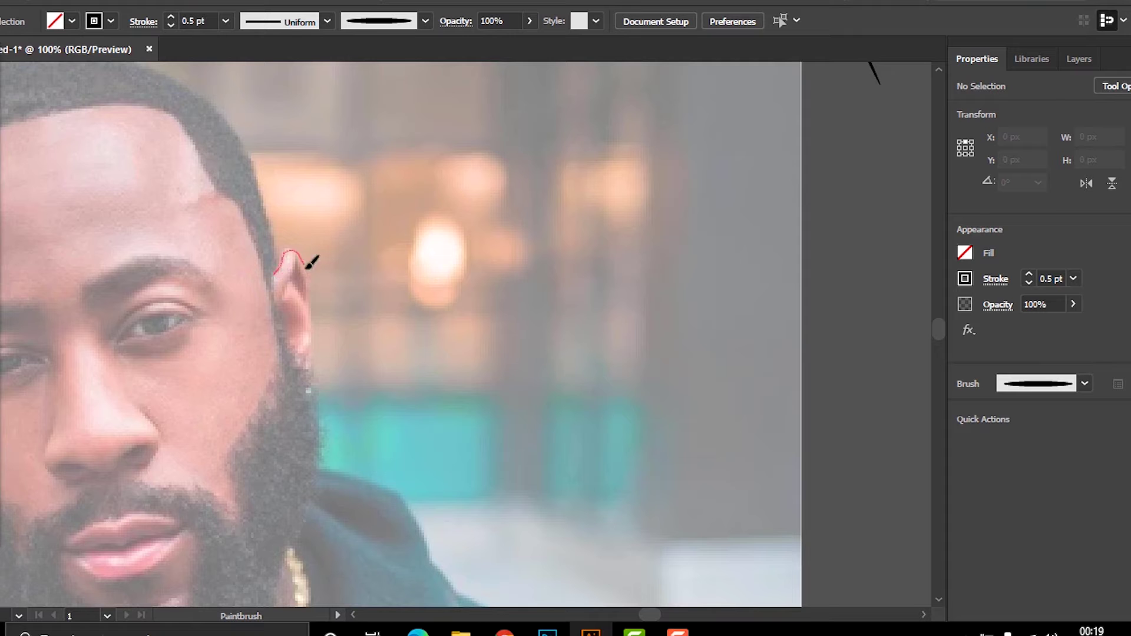
Trace both sides of the jaw, the chin and the hairline as brush strokes over the photo
left_click_drag(311, 492, 312, 493)
scroll(378, 496, "down", 3)
scroll(587, 500, "left", 5)
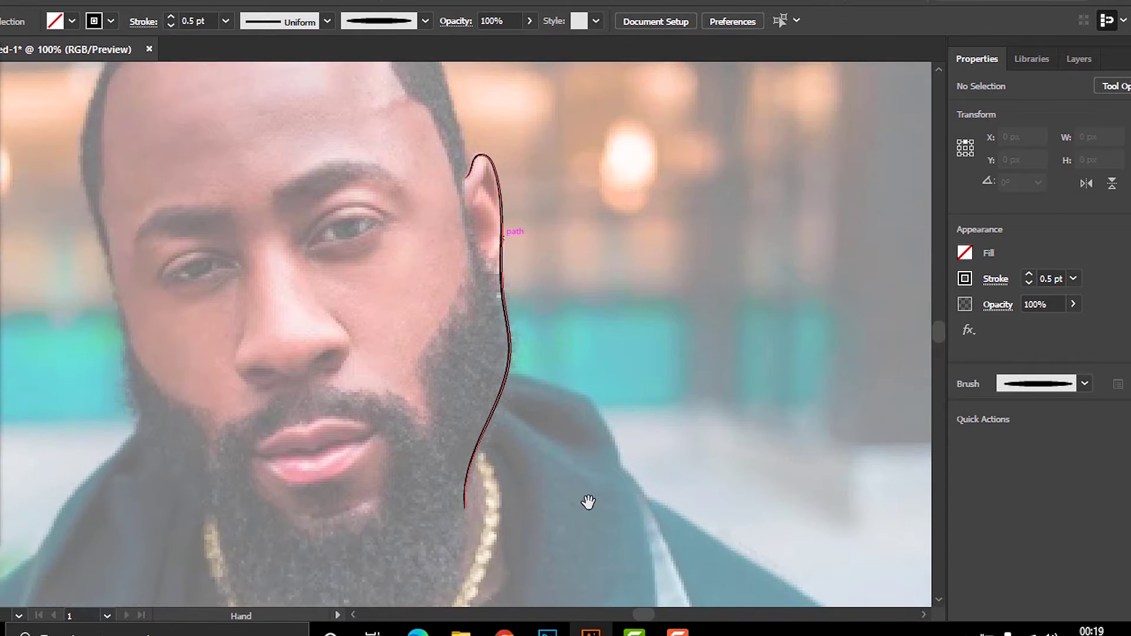
left_click_drag(658, 318, 643, 357)
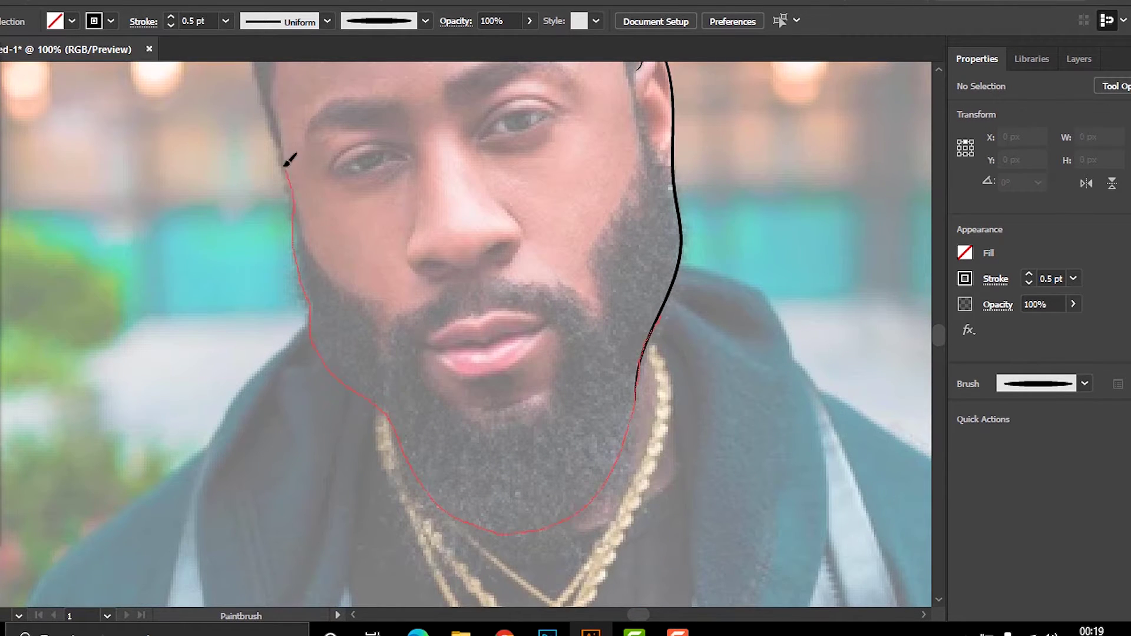
left_click_drag(289, 162, 289, 163)
scroll(404, 165, "up", 2)
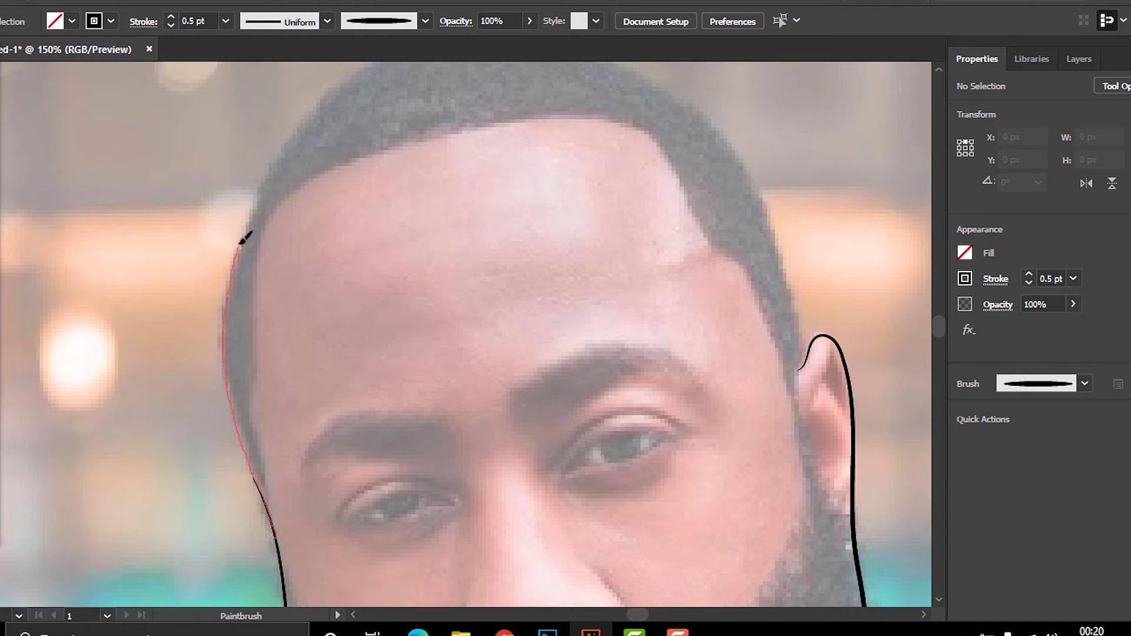
left_click_drag(243, 238, 368, 66)
scroll(226, 262, "up", 3)
scroll(226, 262, "right", 2)
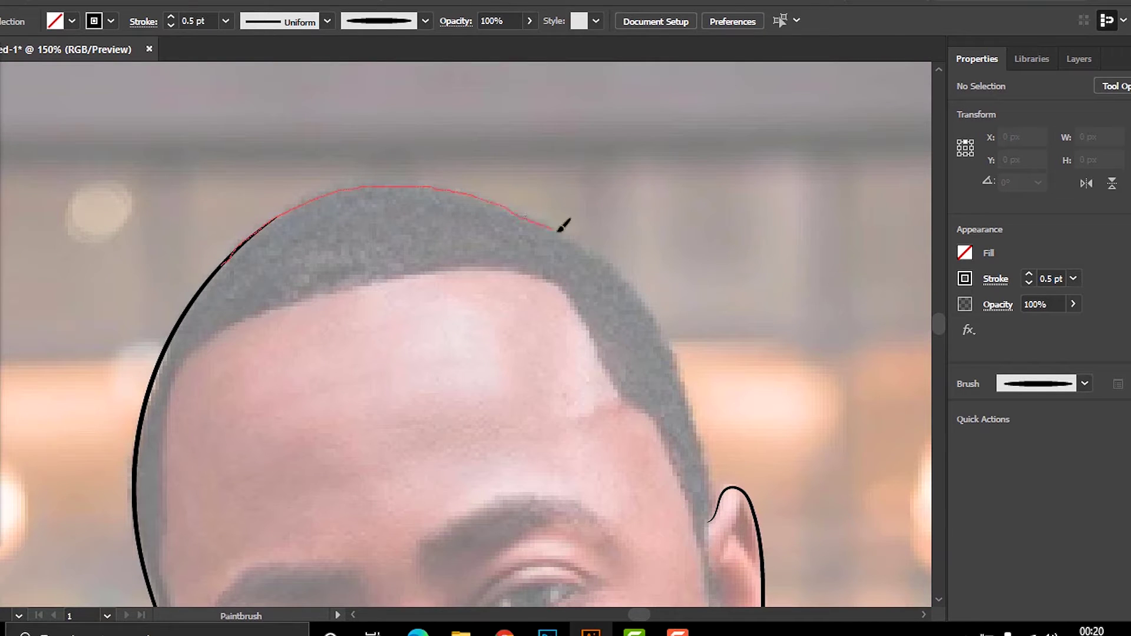
Trace the ear outline with brush strokes
left_click_drag(702, 422, 710, 507)
scroll(648, 500, "down", 5)
scroll(593, 469, "right", 1)
left_click_drag(472, 378, 505, 415)
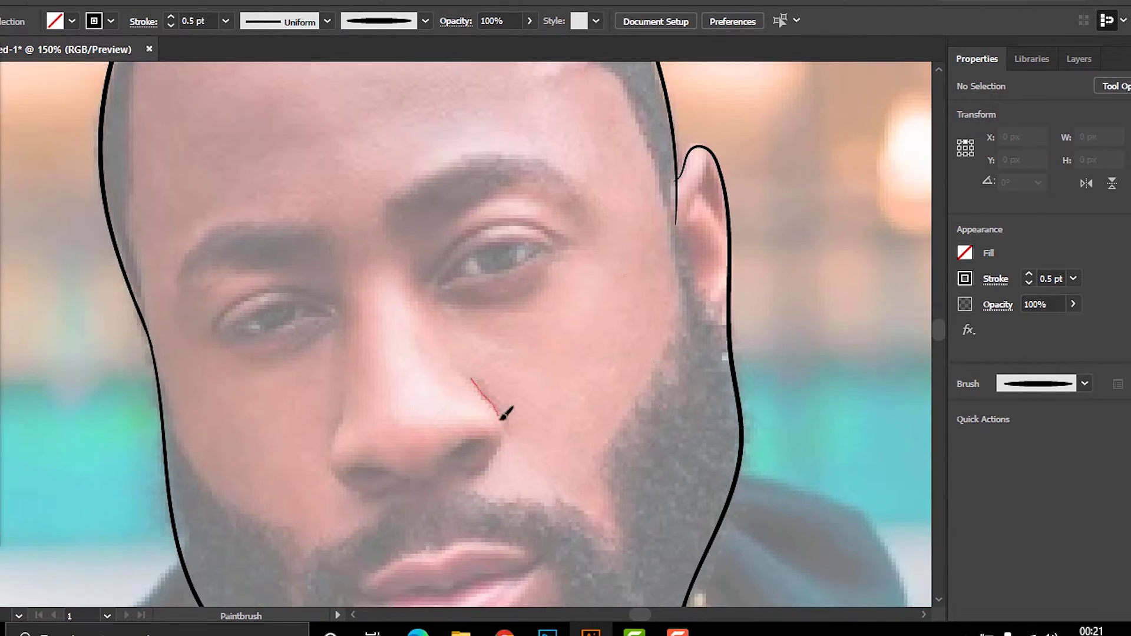
Trace the left and right sides of the nose and the nostril underside
left_click_drag(454, 469, 456, 470)
left_click_drag(347, 410, 392, 488)
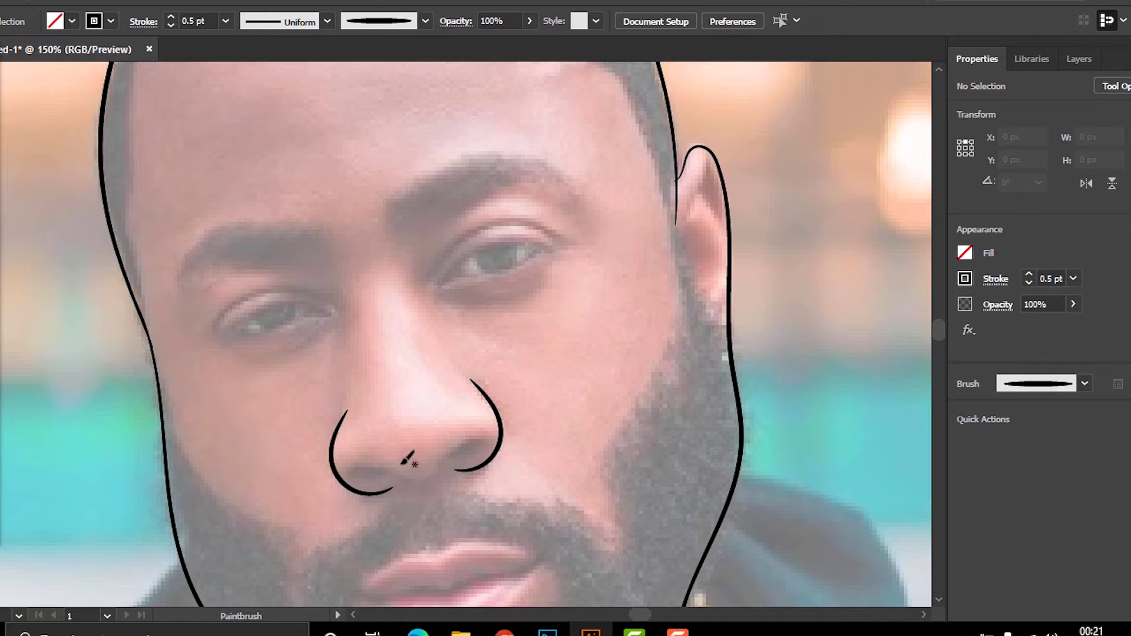
key("ctrl+plus")
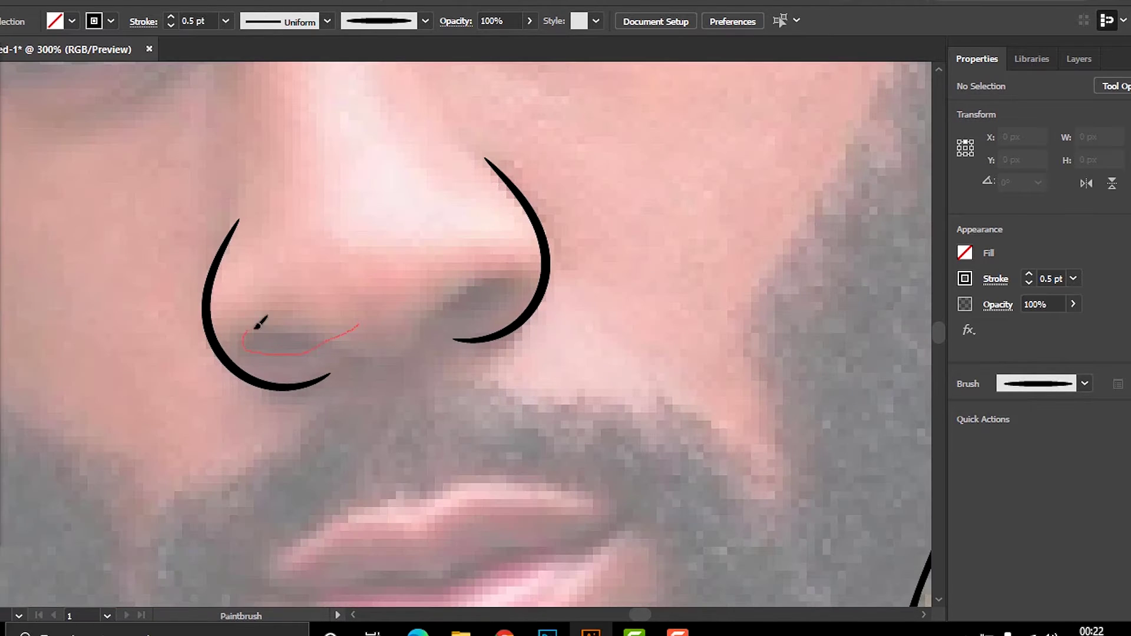
left_click_drag(462, 315, 462, 315)
scroll(463, 315, "down", 3)
scroll(352, 325, "up", 3)
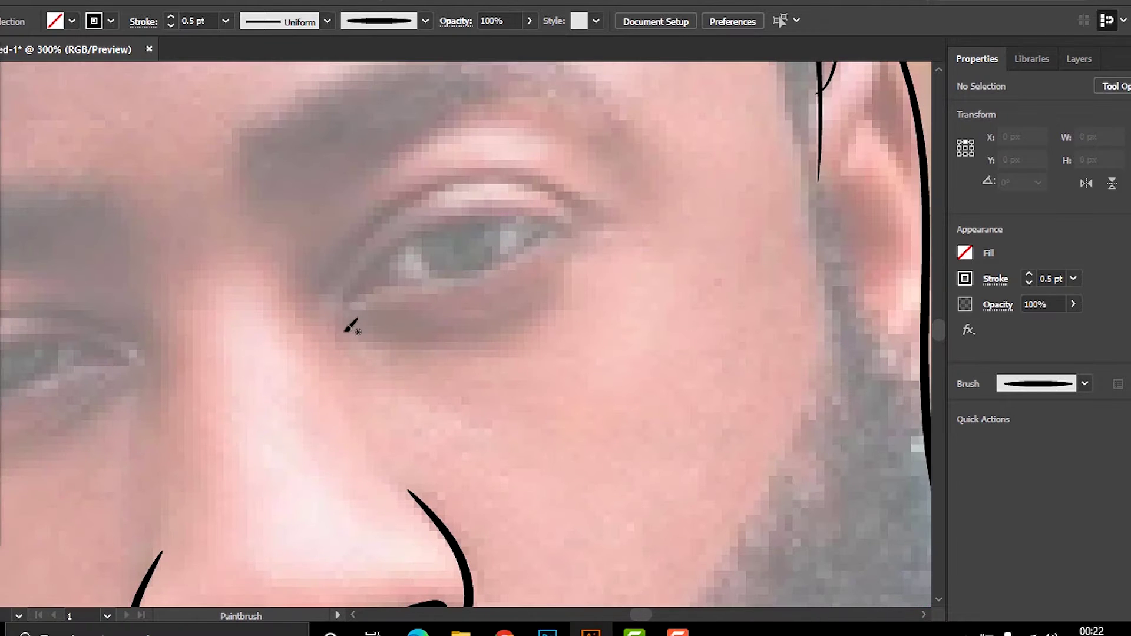
Draw the right eye's upper and lower lids and iris curves
left_click_drag(434, 182, 618, 227)
key("ctrl+z")
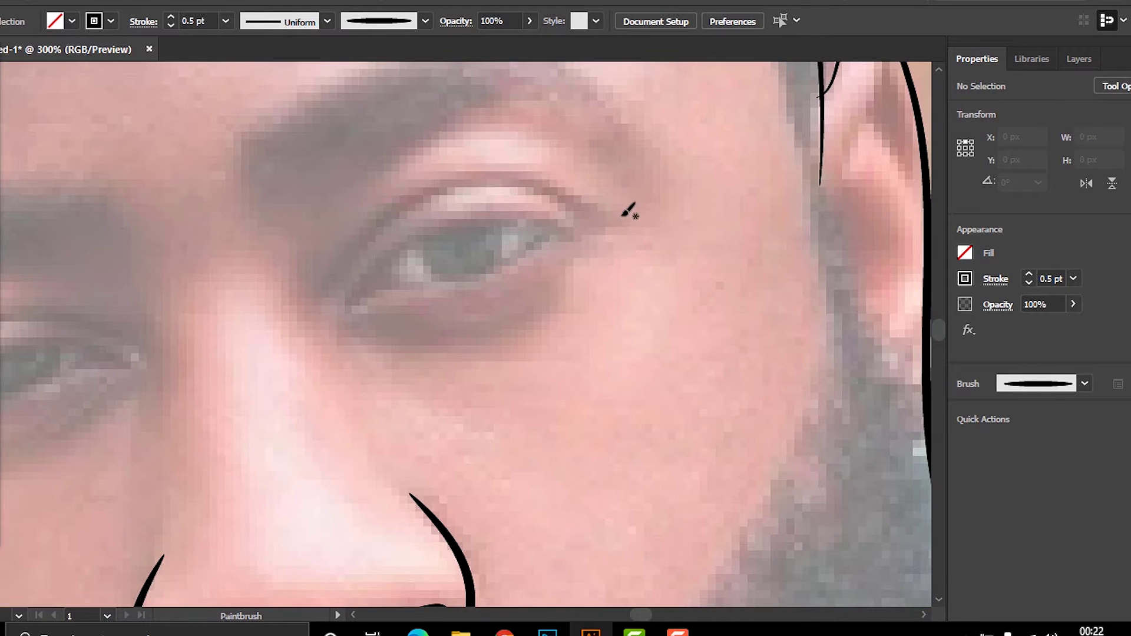
left_click_drag(403, 207, 323, 289)
left_click_drag(396, 255, 612, 267)
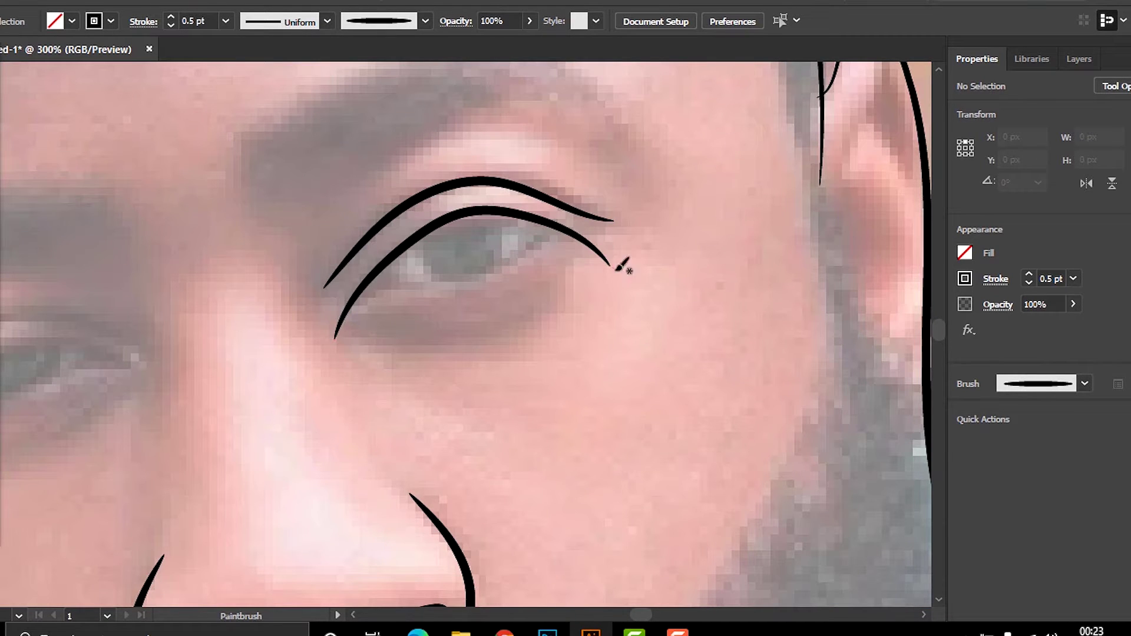
left_click_drag(404, 284, 571, 158)
left_click_drag(434, 265, 481, 162)
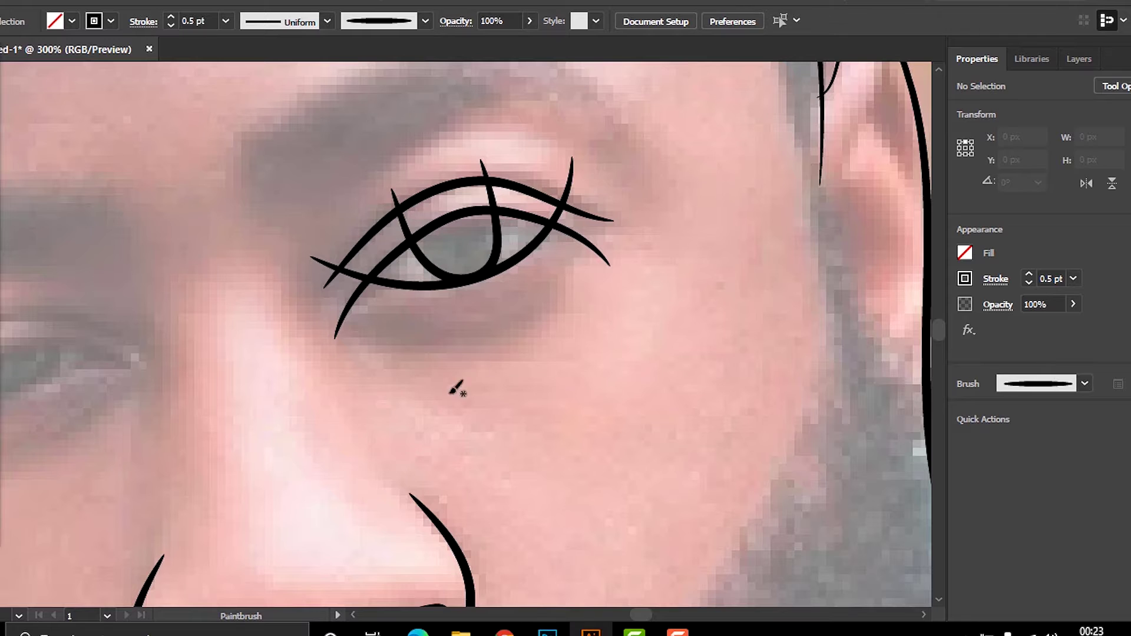
Draw the left eye's upper and lower eyelids, undoing and redrawing bad strokes
left_click_drag(455, 401, 745, 404)
left_click_drag(231, 378, 192, 447)
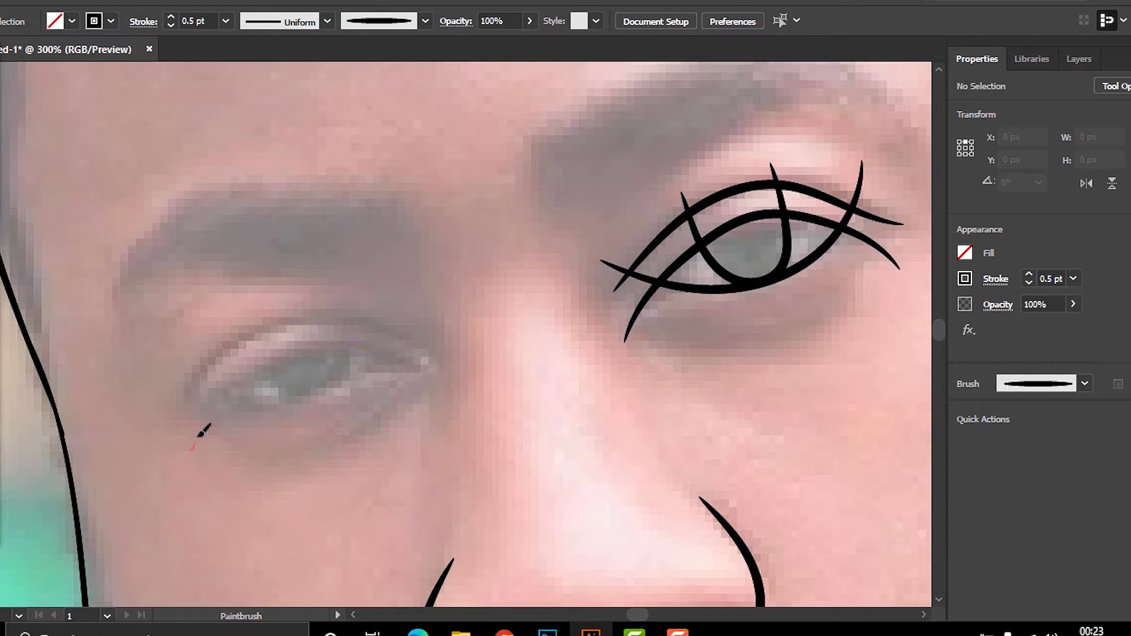
left_click_drag(355, 320, 385, 327)
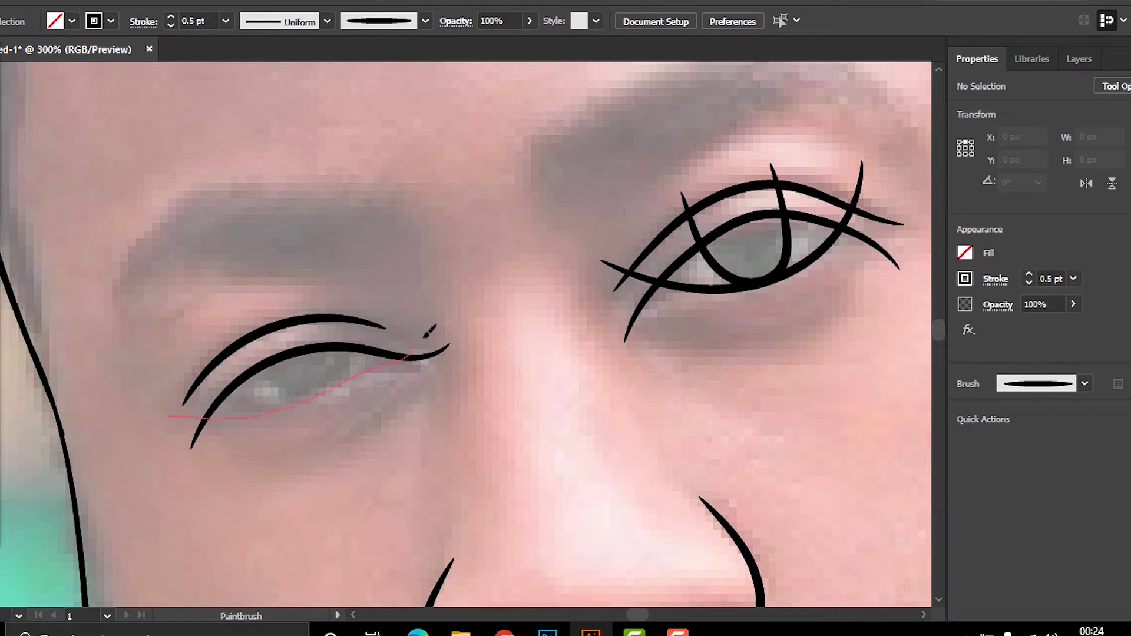
key("ctrl+z")
key("ctrl+z")
key("ctrl+z")
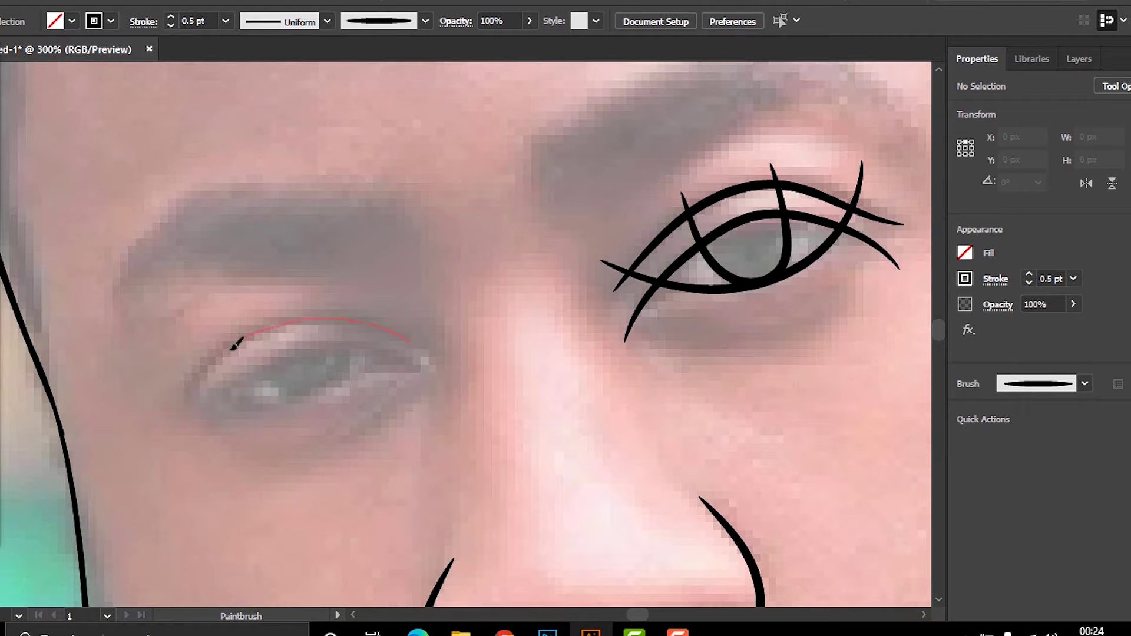
key("ctrl+minus")
key("ctrl+z")
key("ctrl+z")
key("ctrl+z")
key("a")
key("ctrl+plus")
mouse_move(402, 331)
left_mouse_down()
mouse_move(366, 316)
mouse_move(187, 392)
mouse_move(447, 389)
left_mouse_up()
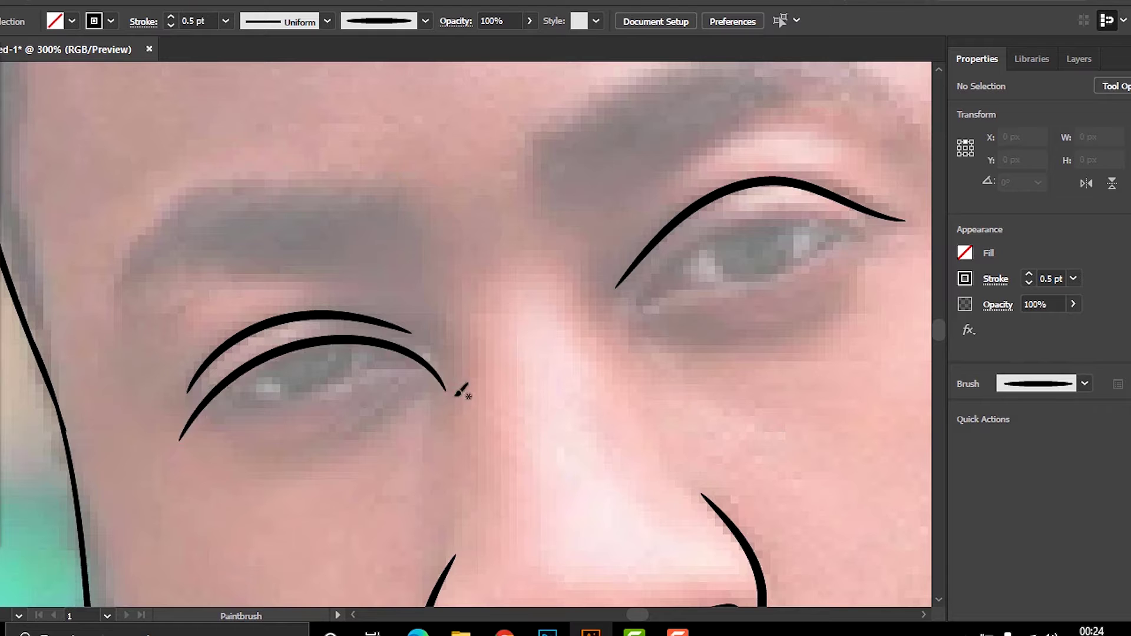
key("ctrl+z")
mouse_move(242, 377)
left_mouse_down()
mouse_move(202, 392)
mouse_move(436, 377)
left_mouse_up()
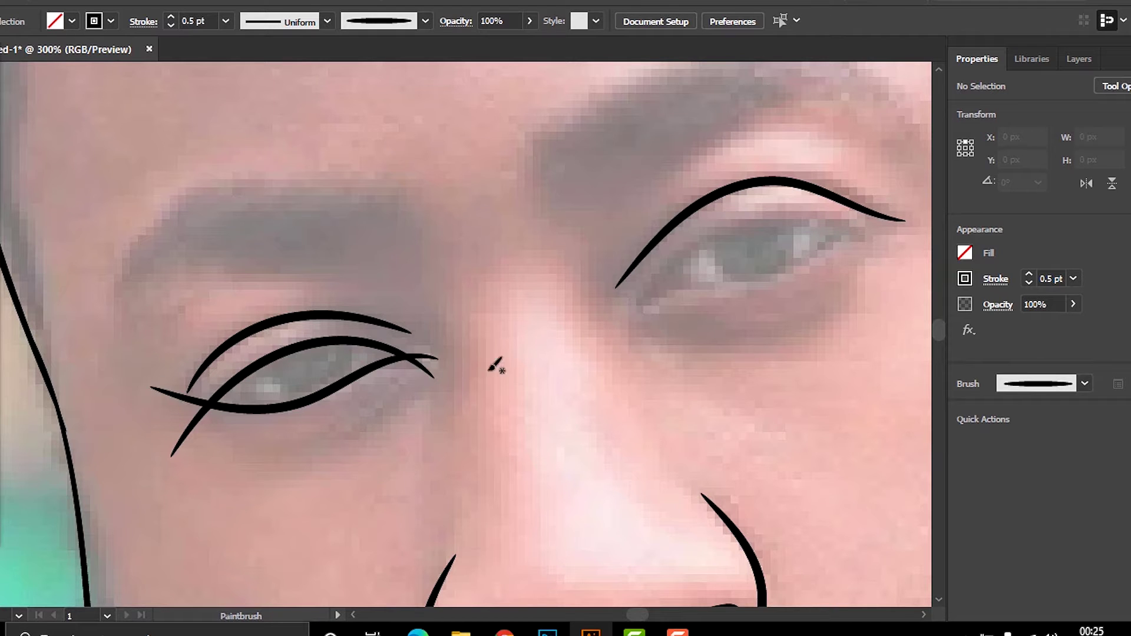
Redraw the right eye's upper and lower eyelids and iris
scroll(497, 366, "up", 2)
scroll(497, 366, "right", 5)
left_click_drag(596, 317, 632, 340)
left_click_drag(327, 352, 398, 366)
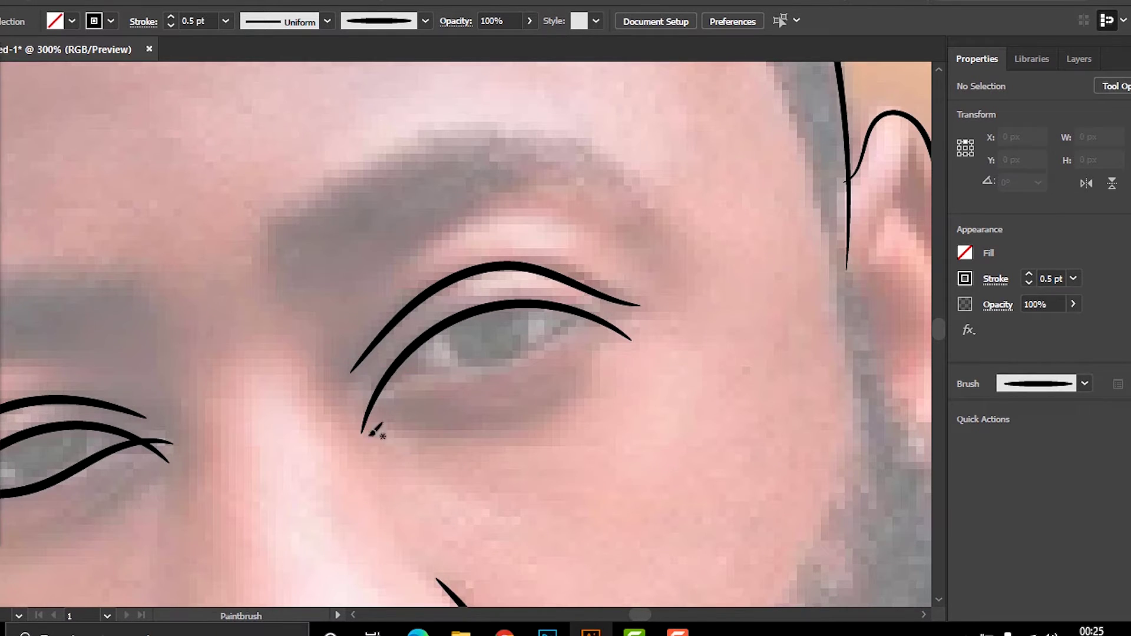
left_click_drag(543, 349, 592, 263)
Draw the left eye's iris and an extra lower lid line under the right eye
left_click_drag(430, 311, 517, 288)
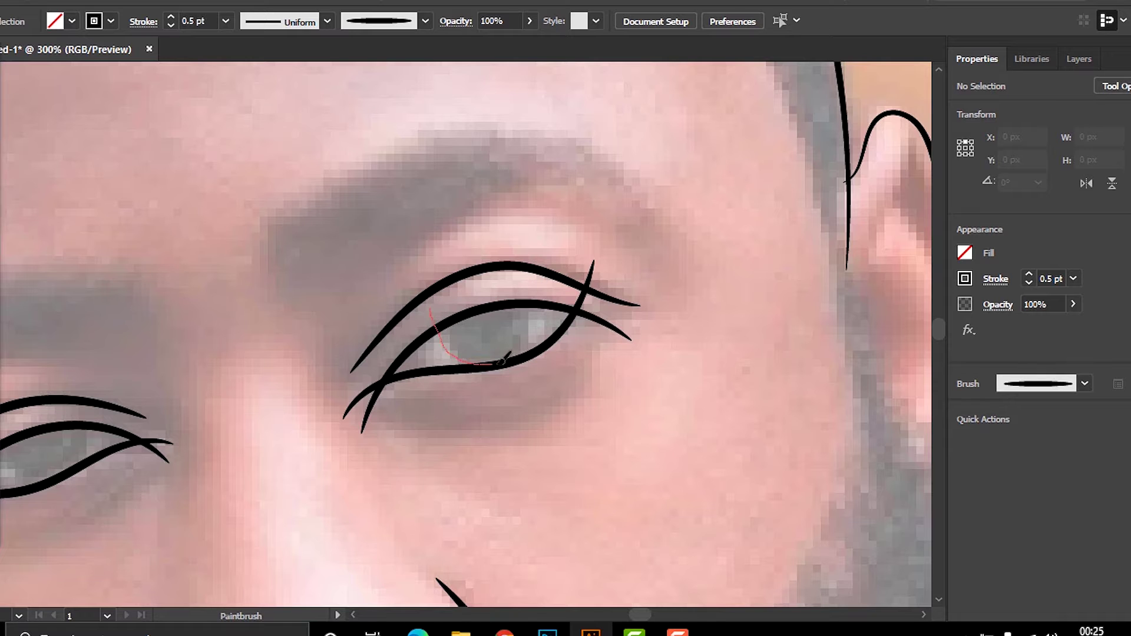
scroll(131, 433, "left", 5)
left_click_drag(373, 446, 386, 403)
scroll(495, 374, "down", 1)
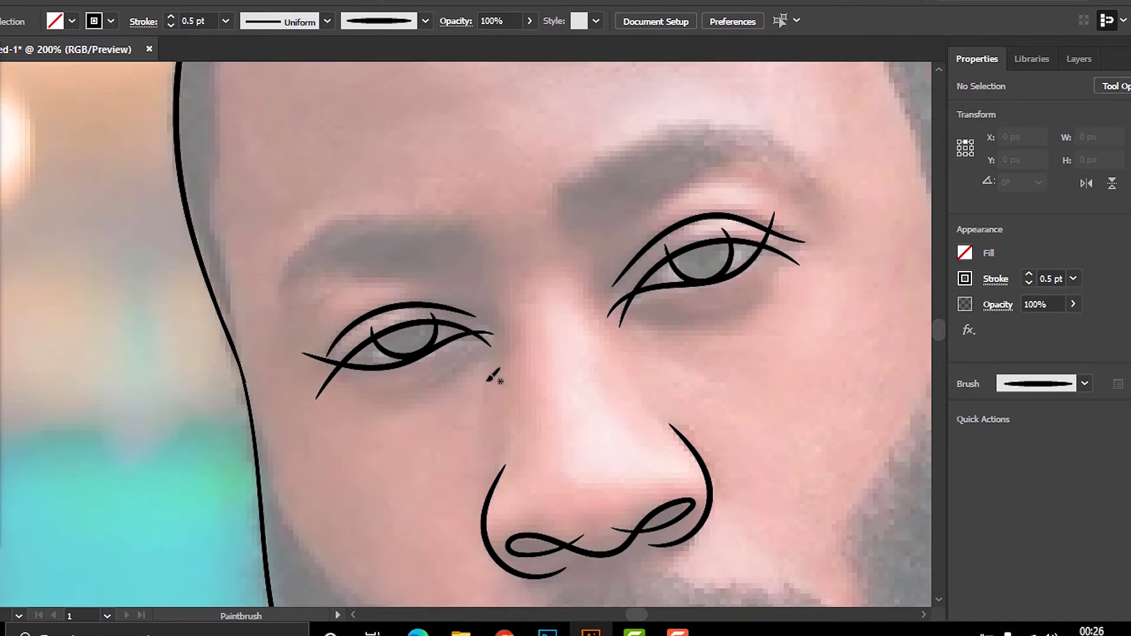
scroll(495, 361, "up", 1)
scroll(421, 412, "right", 5)
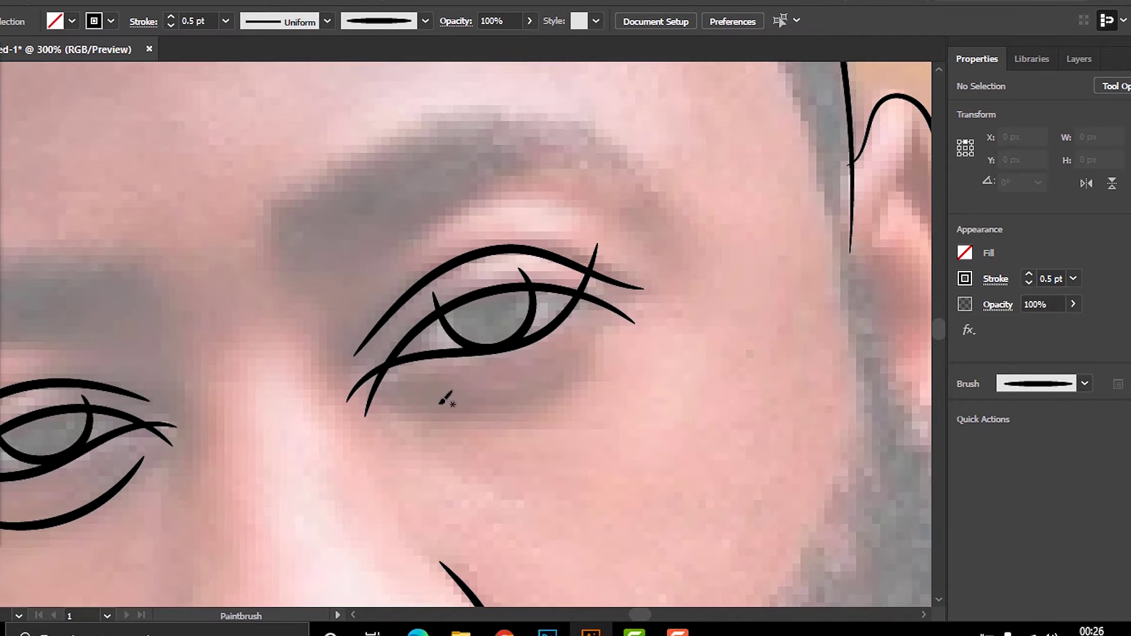
left_click_drag(440, 403, 580, 359)
scroll(463, 277, "down", 4)
scroll(471, 487, "up", 3)
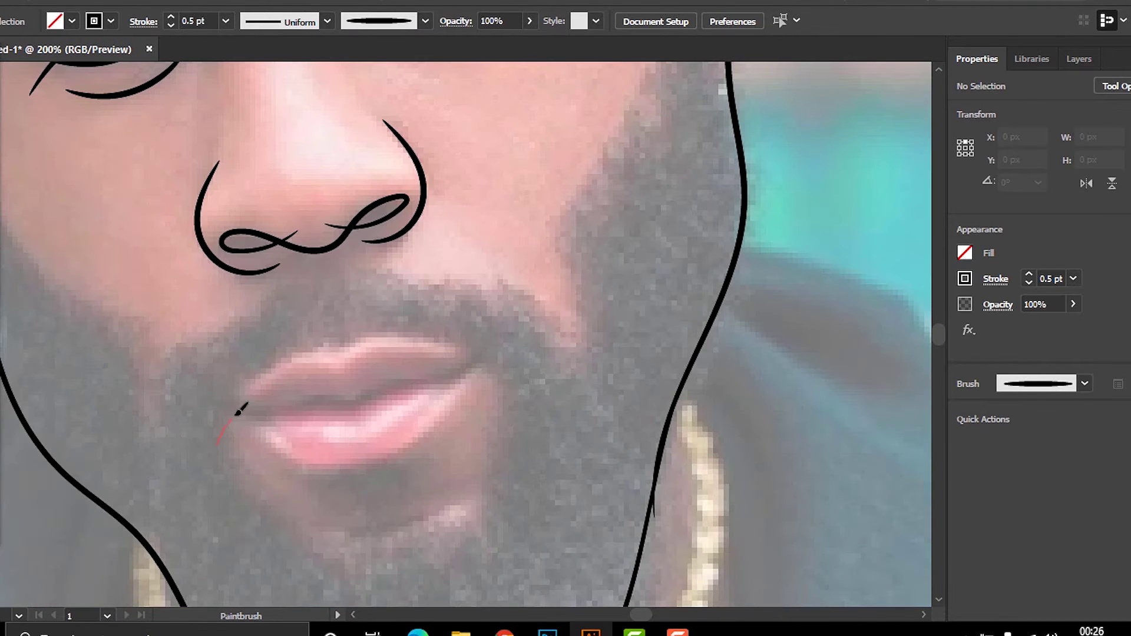
Trace the upper lip, lower lip and the line where the lips meet
left_click_drag(216, 441, 352, 388)
left_click_drag(477, 356, 511, 370)
left_click_drag(224, 393, 247, 411)
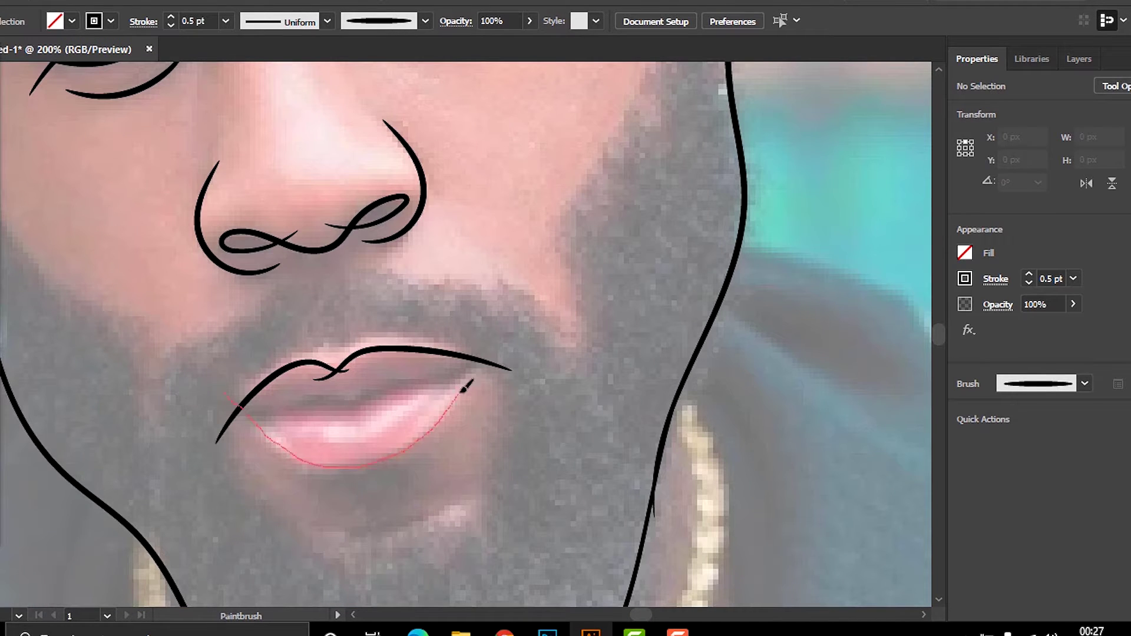
left_click_drag(464, 388, 493, 321)
left_click_drag(194, 423, 261, 414)
left_click_drag(483, 353, 515, 337)
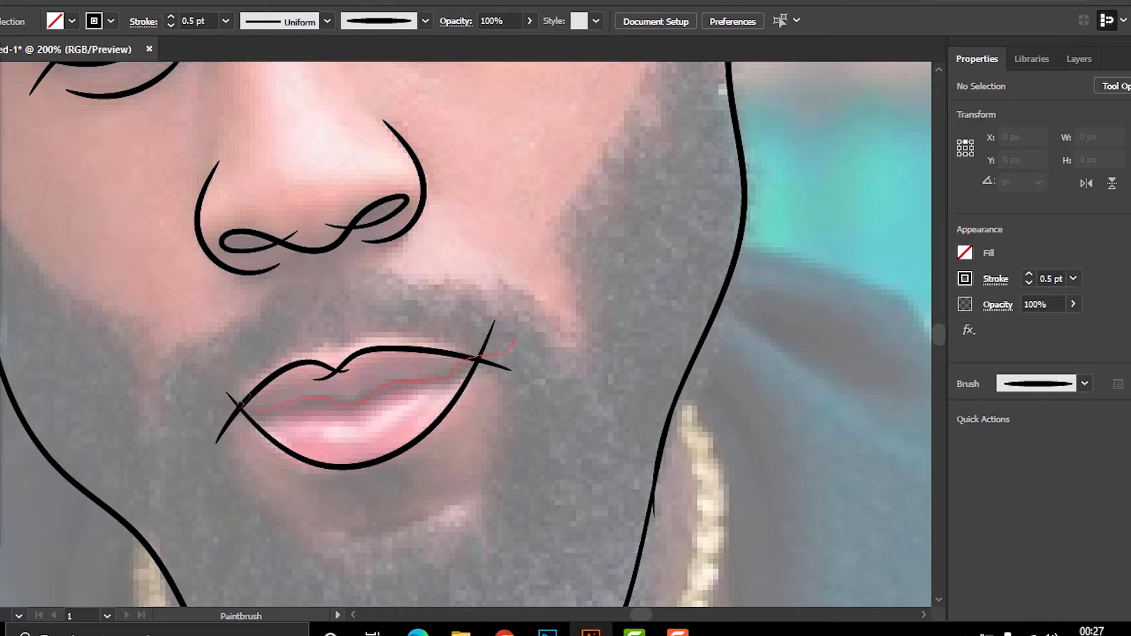
scroll(467, 559, "up", 3)
key("ctrl+equal")
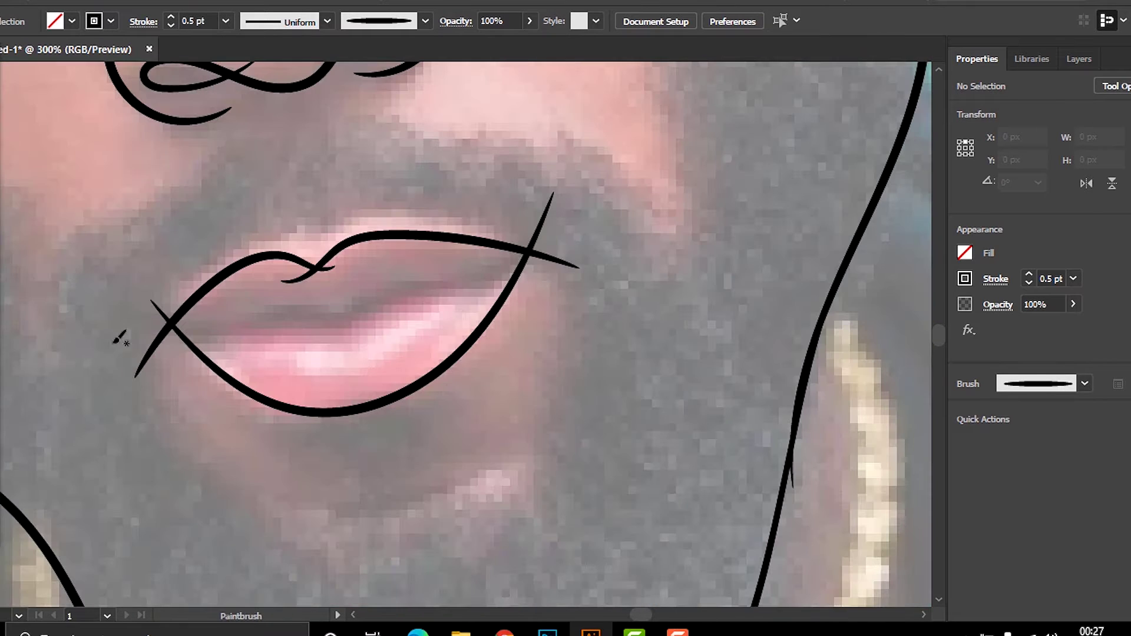
key("ctrl+minus")
Select all the traced line art and briefly hide it to compare against the photo
key("ctrl+minus")
key("ctrl+minus")
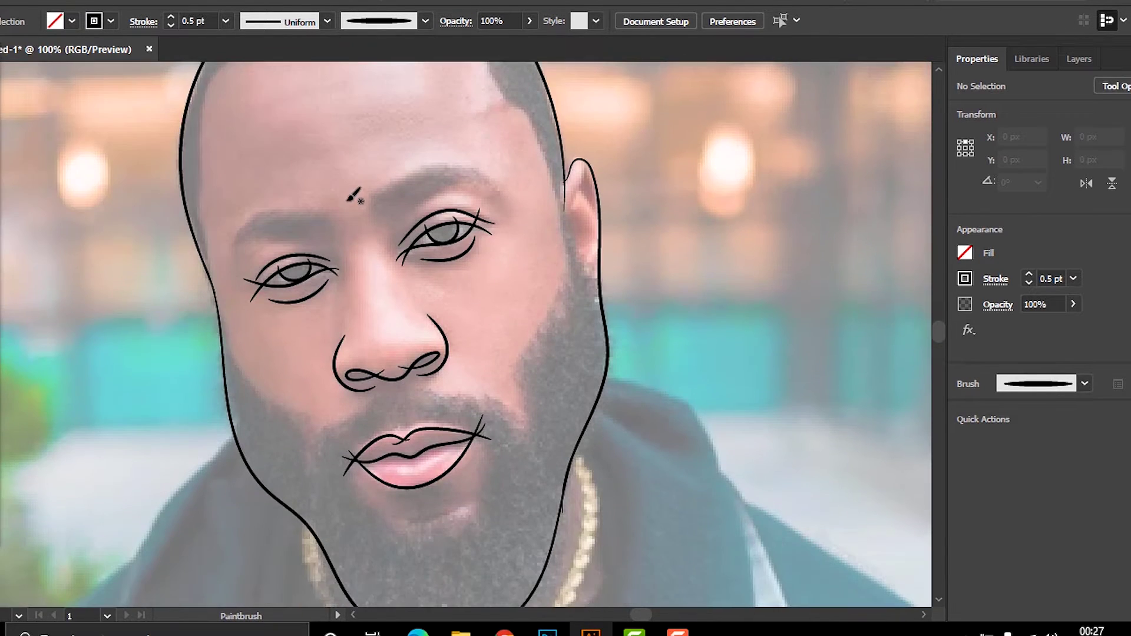
key("ctrl+minus")
key("ctrl+minus")
key("v")
key("F7")
key("ctrl+a")
left_click(970, 511)
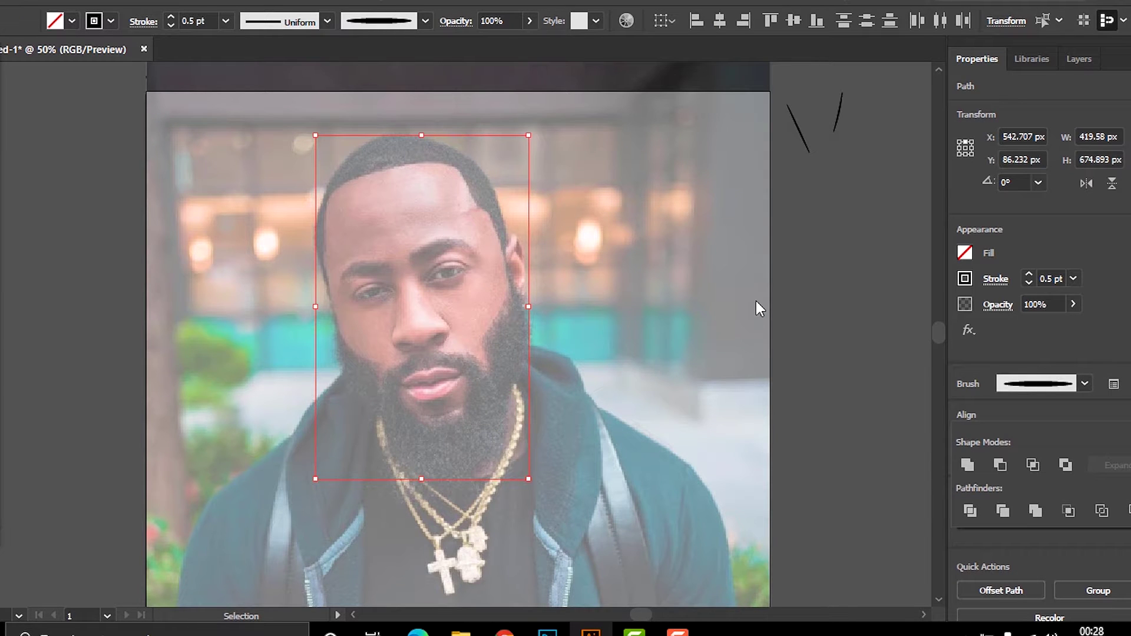
key("ctrl+z")
Expand the right eye's brush strokes into filled shapes with Expand Appearance
left_click(473, 285)
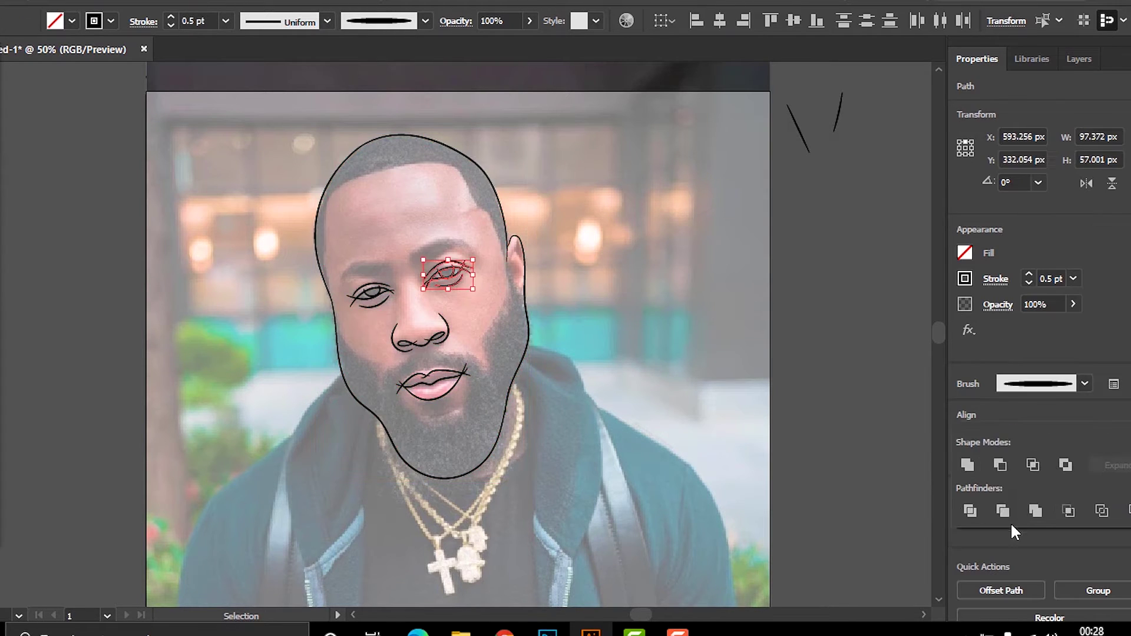
left_click(194, 192)
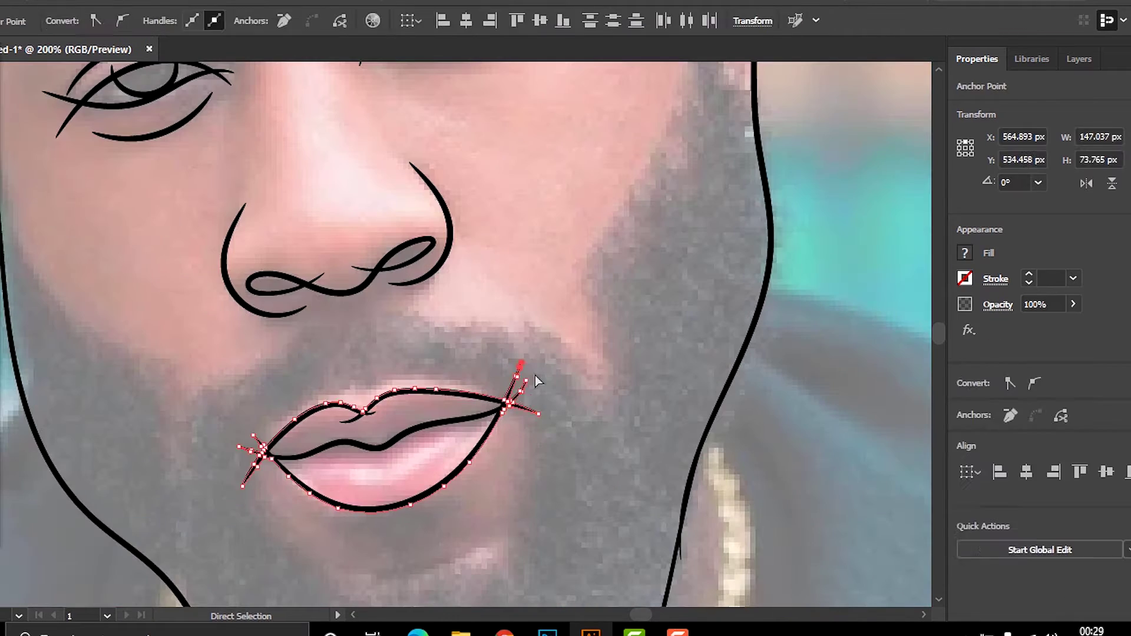
scroll(517, 377, "up", 5)
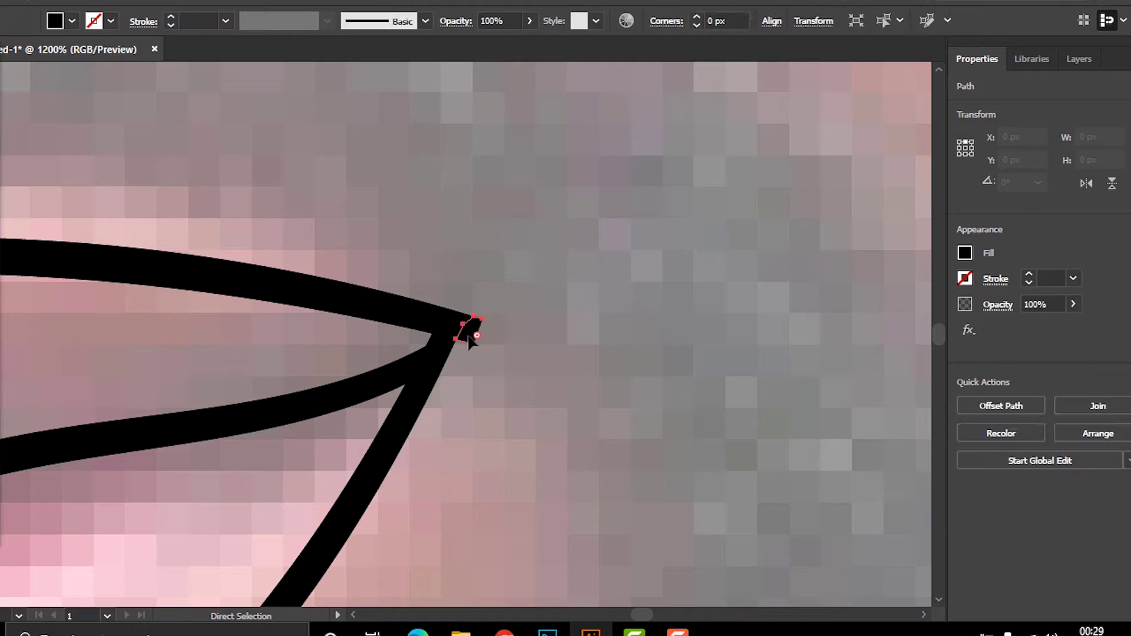
left_click_drag(236, 383, 598, 400)
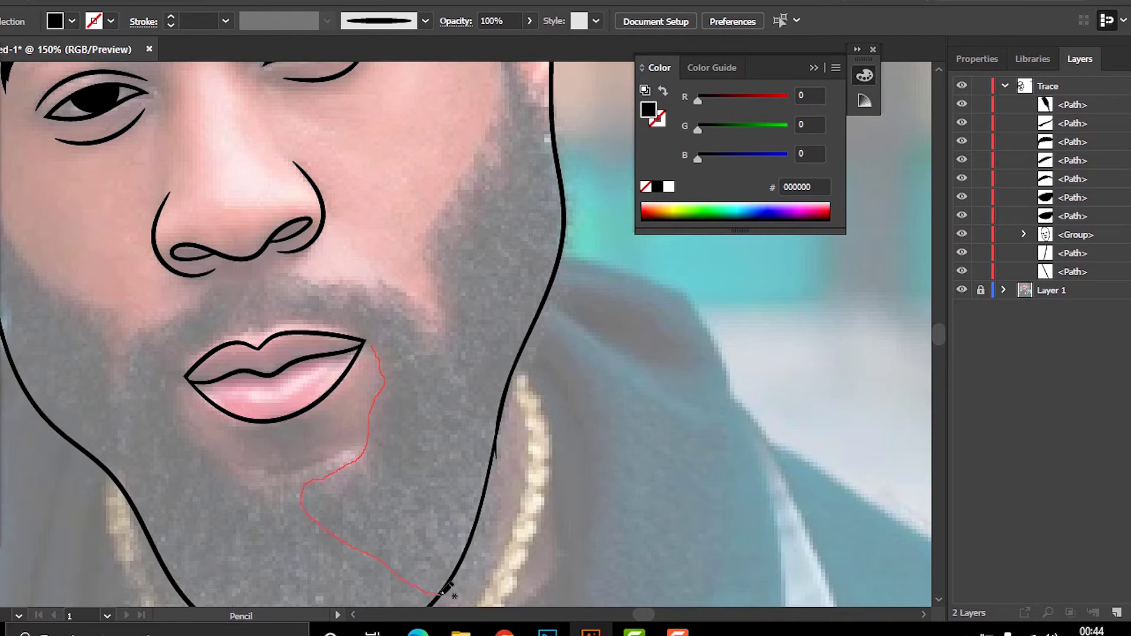
Fill the chin patch and the beard beside the lip corner as black shapes
left_click_drag(382, 342, 376, 347)
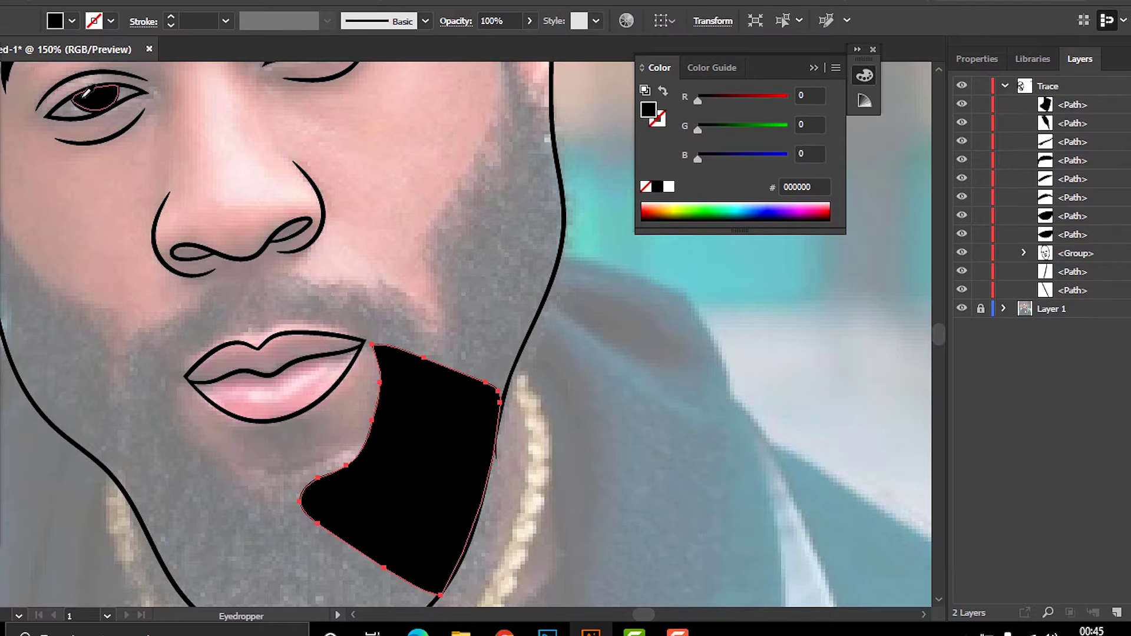
key("ctrl+equal")
key("ctrl+equal")
left_click_drag(318, 234, 355, 244)
left_click_drag(429, 387, 269, 330)
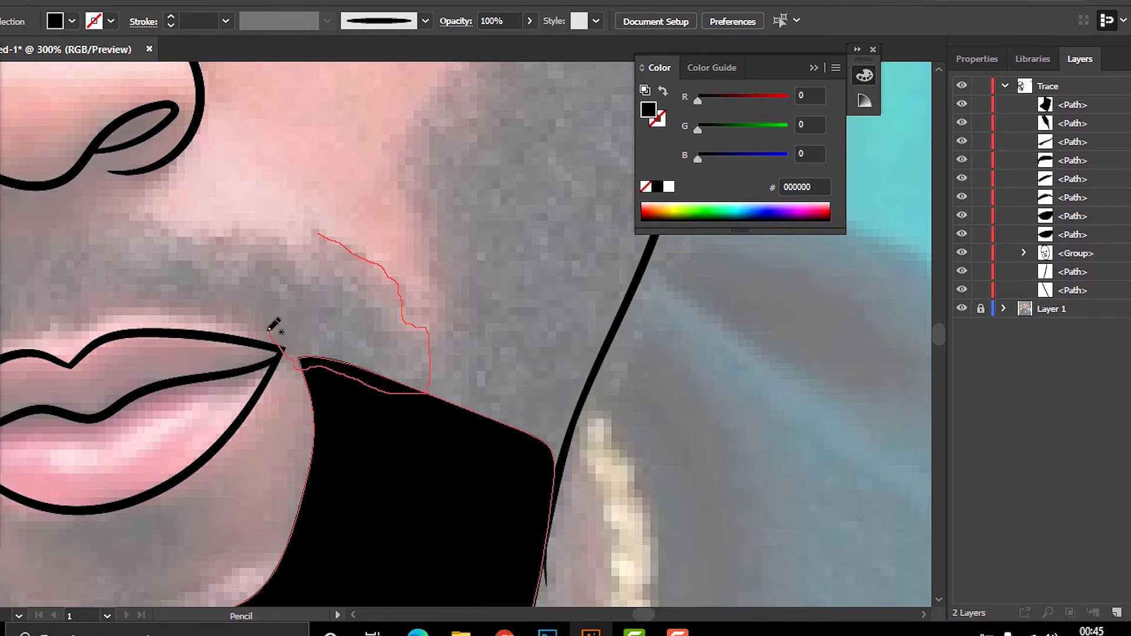
left_click_drag(217, 239, 318, 234)
key("ctrl+minus")
key("ctrl+minus")
key("ctrl+minus")
key("ctrl+equal")
key("ctrl+equal")
key("ctrl+equal")
Trace the moustache above the upper lip and the chin beard as closed black shapes
left_click_drag(206, 435, 240, 413)
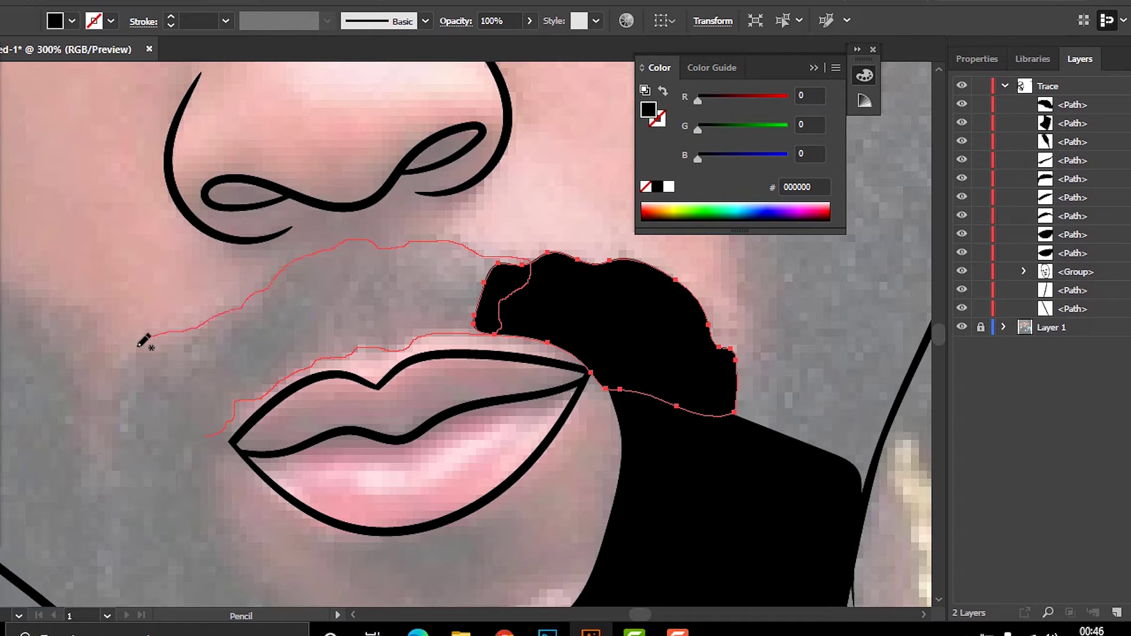
key("ctrl+z")
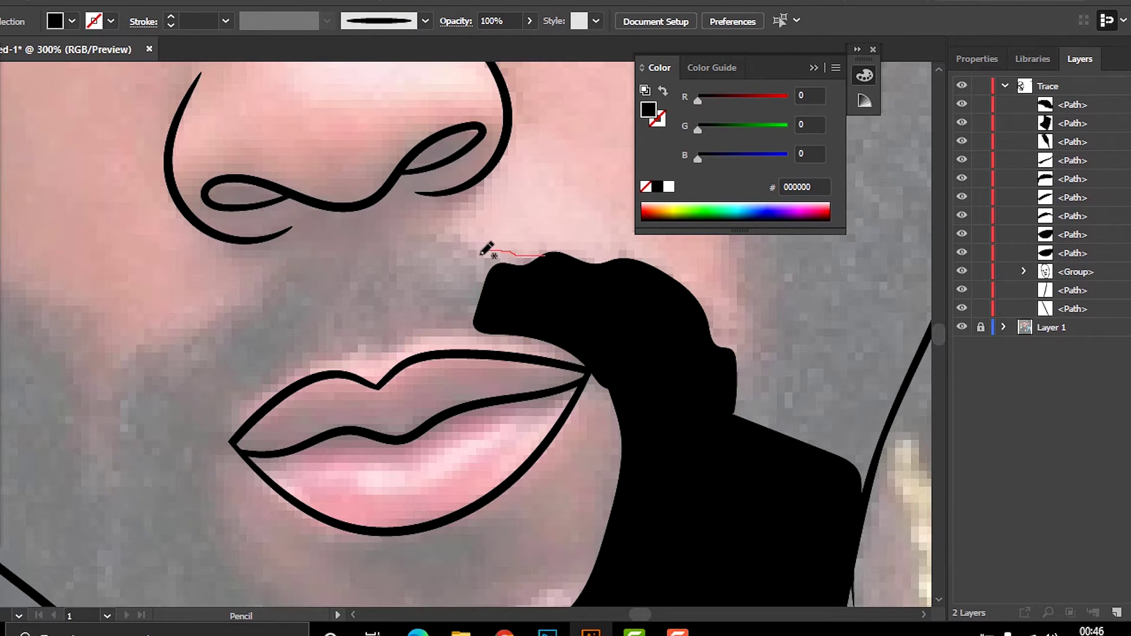
left_click_drag(496, 245, 498, 328)
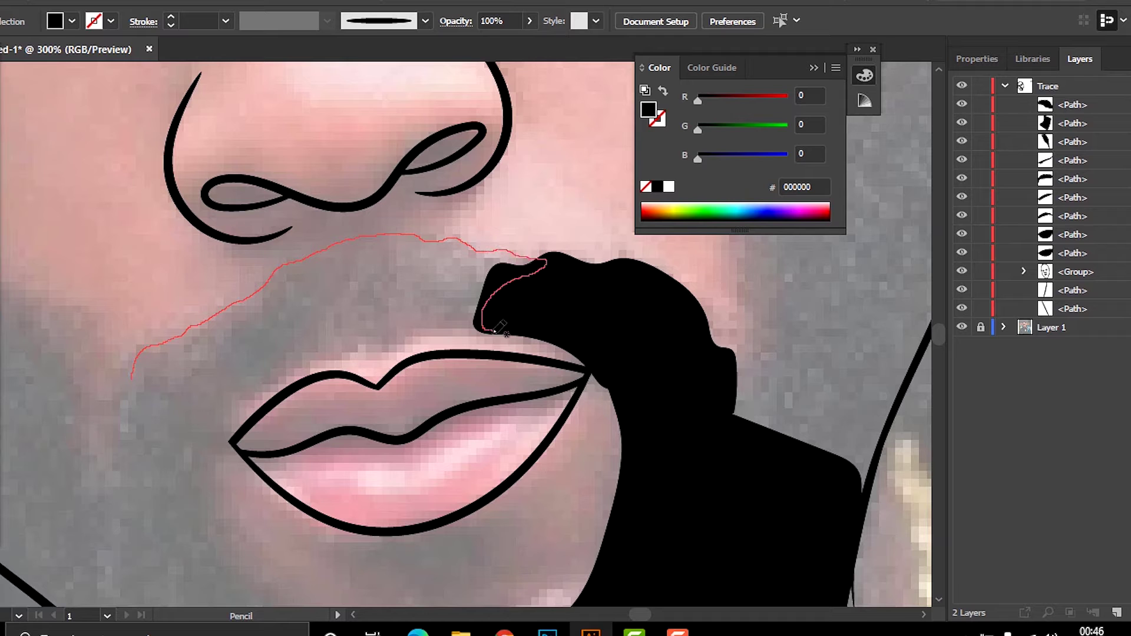
left_click_drag(124, 380, 530, 259)
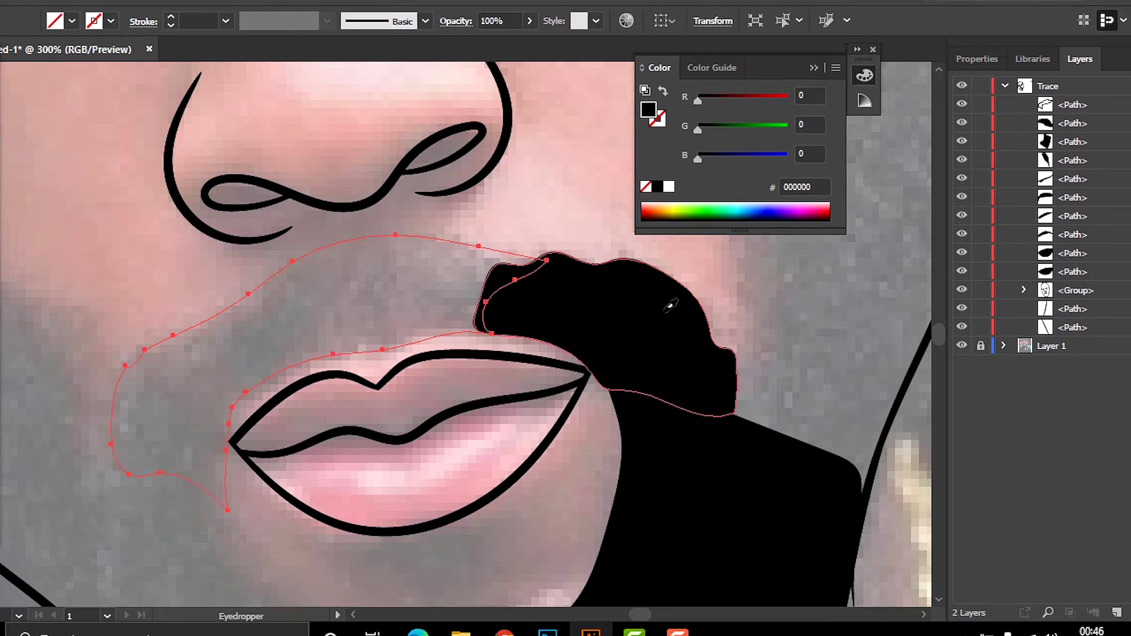
left_click_drag(634, 536, 693, 418)
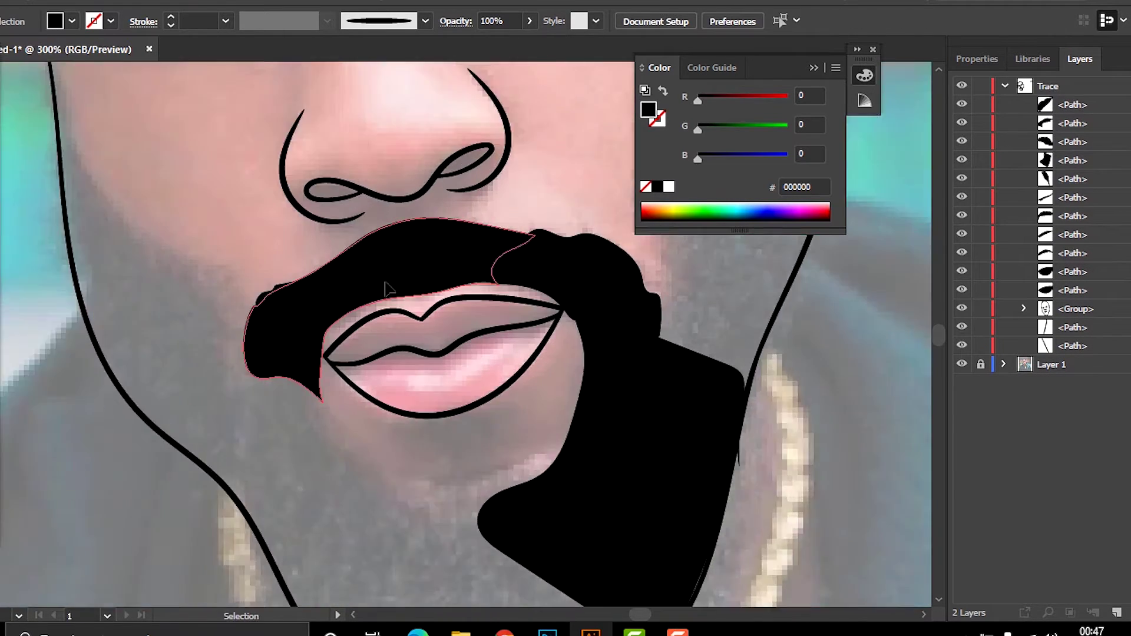
left_click_drag(288, 313, 293, 307)
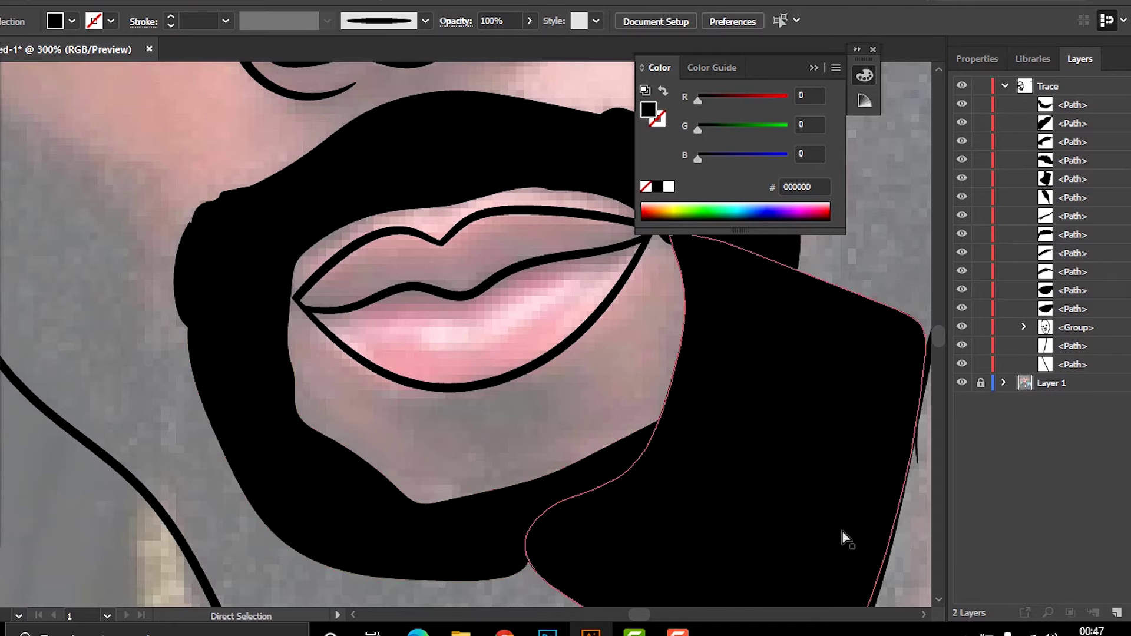
left_click_drag(845, 538, 202, 449)
Trace the beard edge from the cheek down and back up along the jaw
left_click_drag(613, 375, 588, 429)
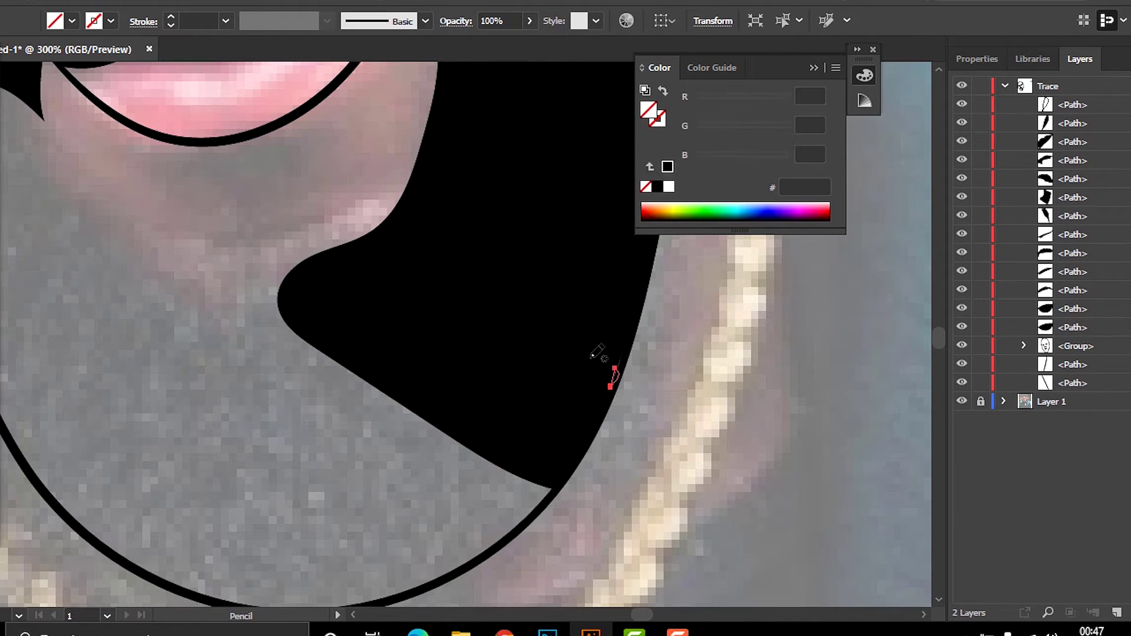
scroll(133, 270, "up", 5)
scroll(134, 270, "up", 4)
left_click_drag(156, 185, 172, 207)
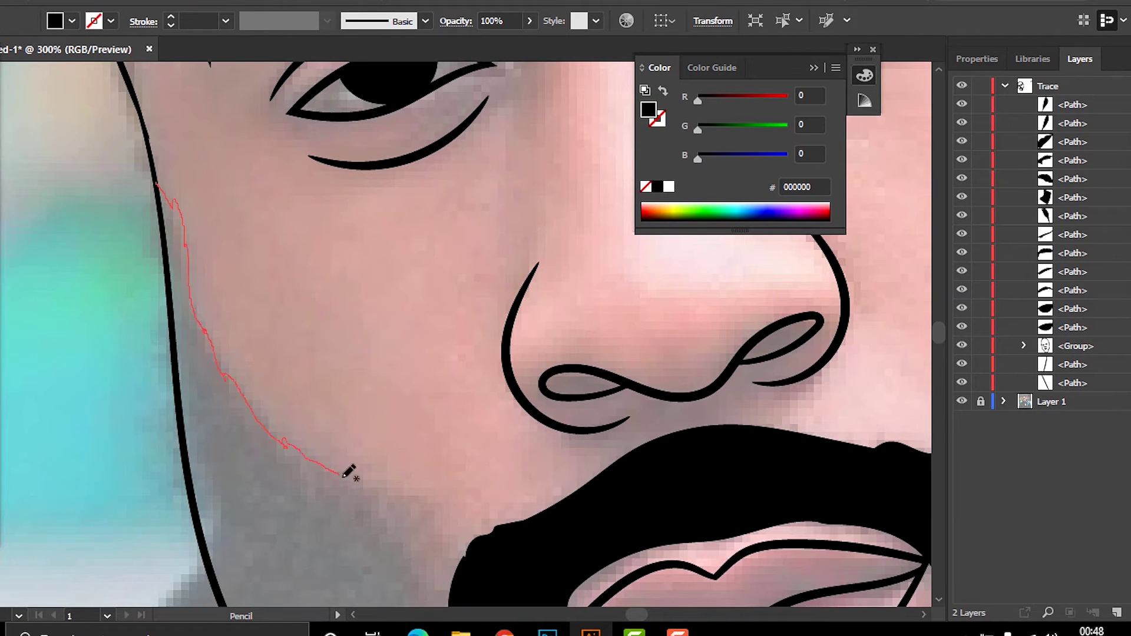
left_click_drag(347, 471, 353, 475)
scroll(165, 145, "down", 2)
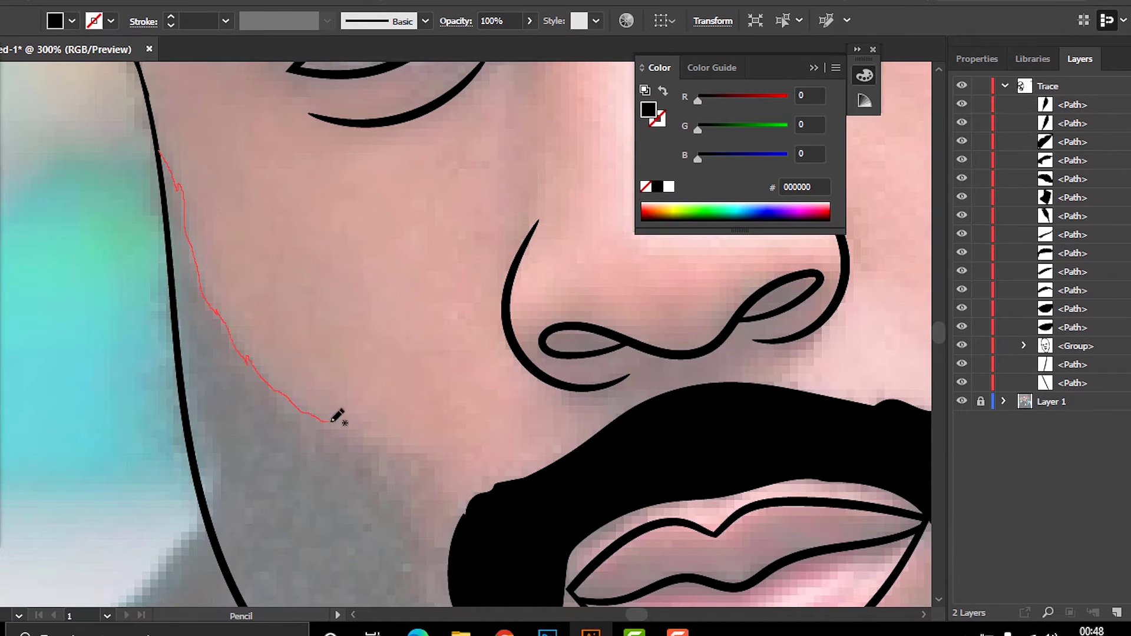
left_click_drag(454, 539, 456, 547)
left_click_drag(465, 545, 468, 417)
left_click_drag(274, 523, 207, 394)
scroll(184, 137, "up", 4)
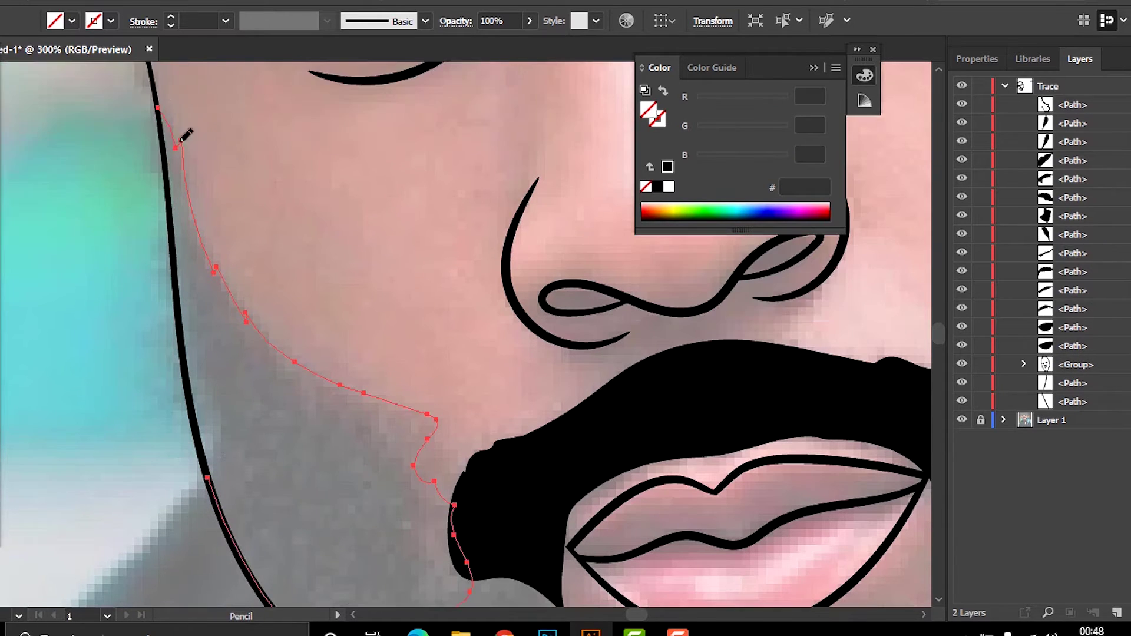
Tidy the jaw beard path's anchors, remove its lower tail and finish the shape
key("a")
scroll(518, 429, "down", 5)
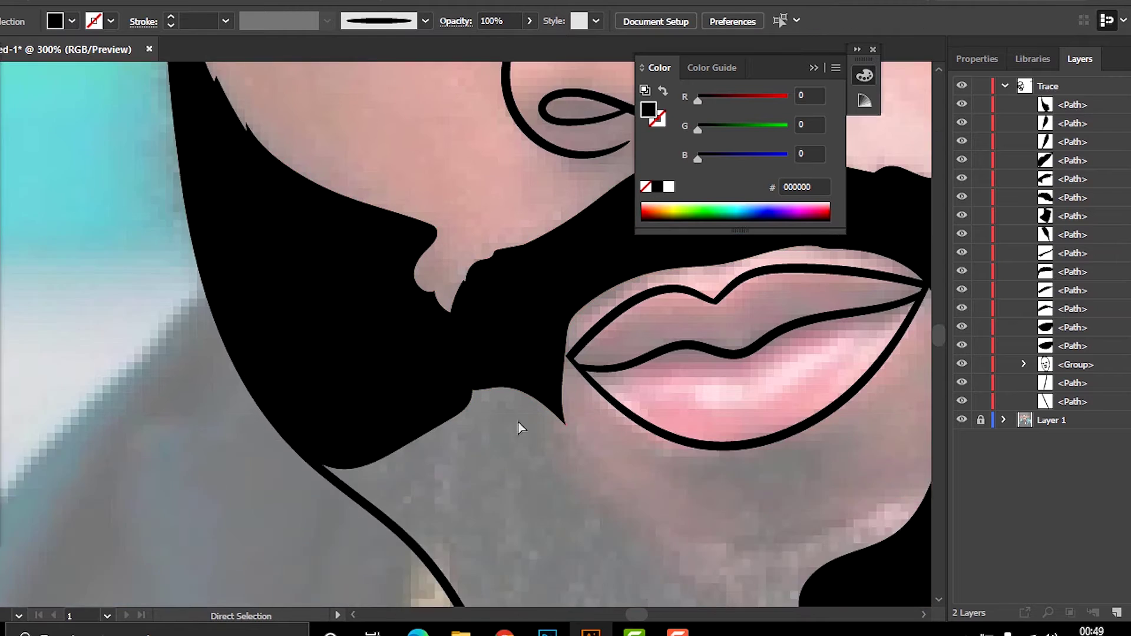
scroll(454, 371, "down", 2)
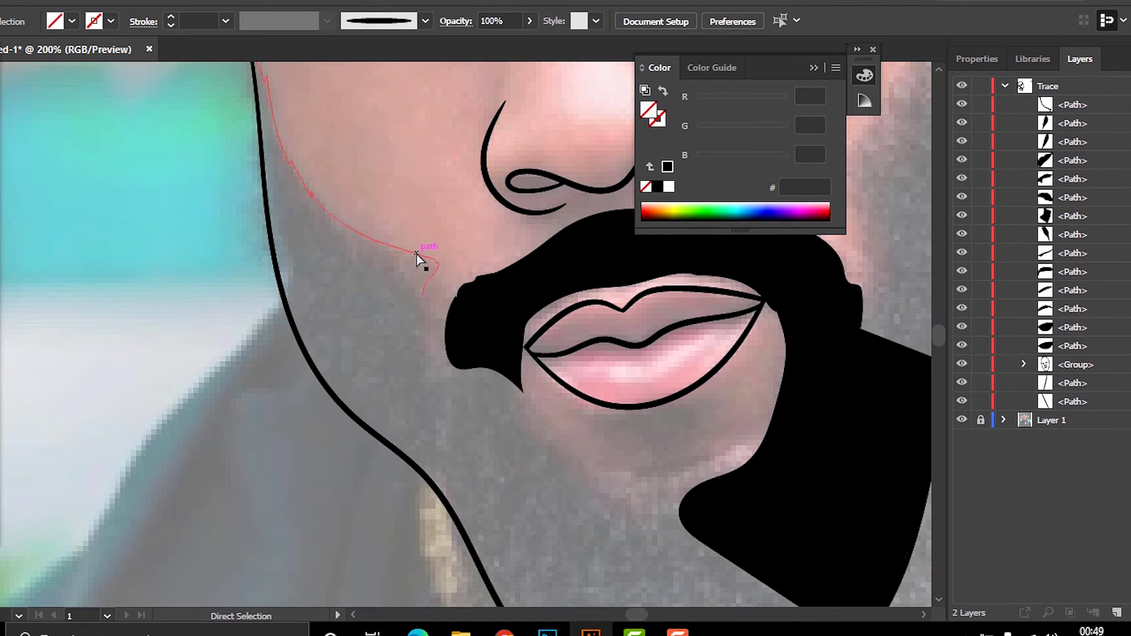
key("n")
scroll(486, 353, "up", 2)
key("ctrl+z")
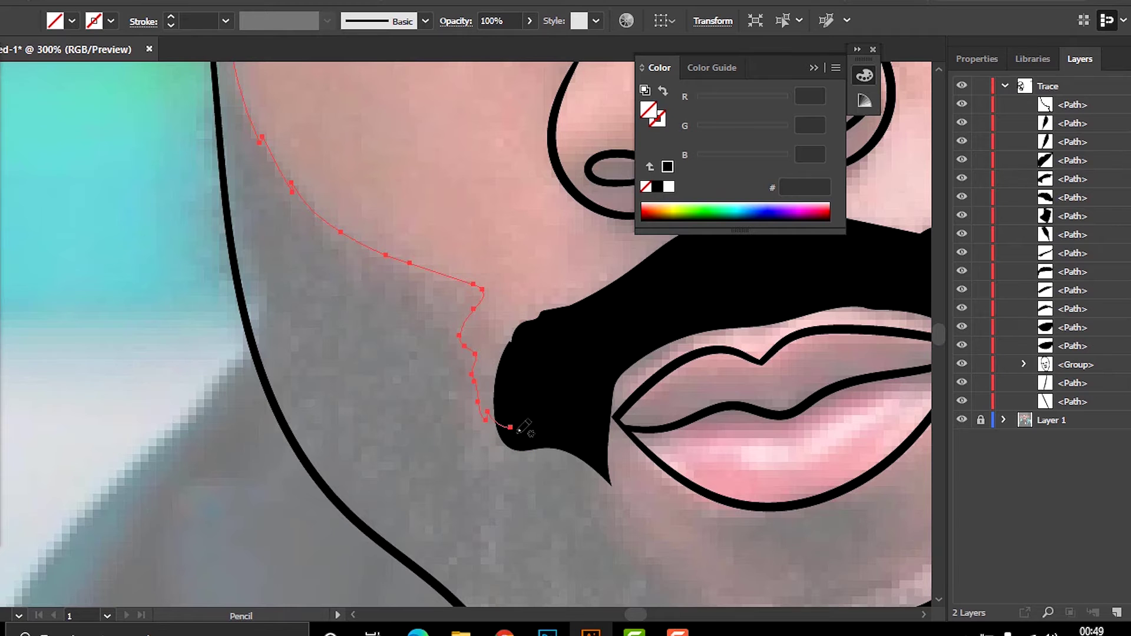
left_click_drag(520, 428, 209, 141)
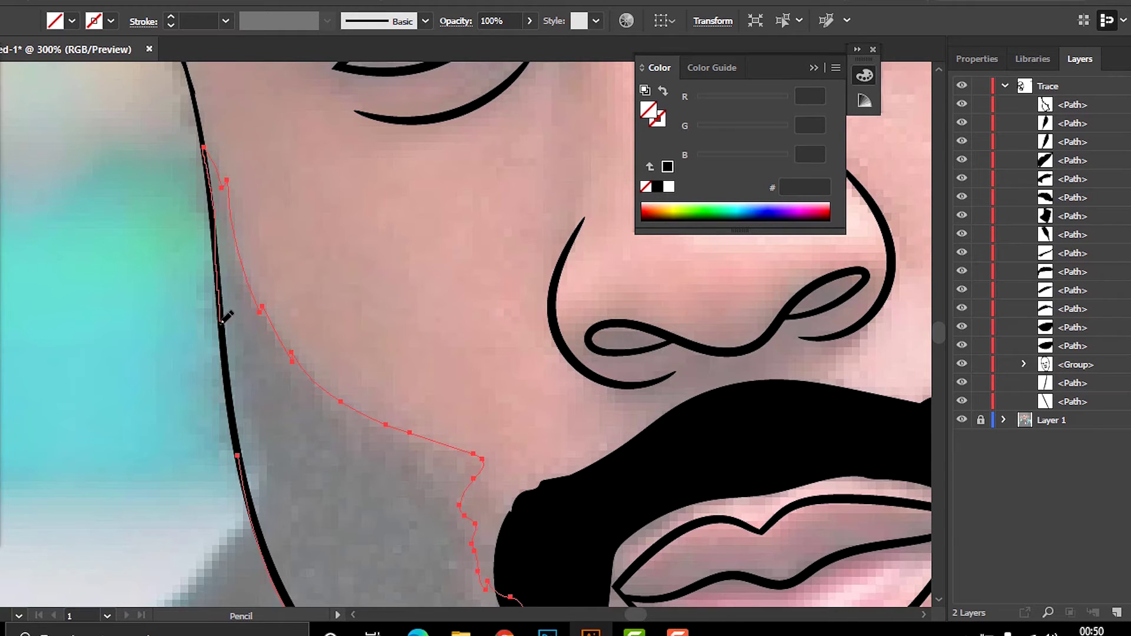
scroll(589, 365, "down", 5)
key("ctrl+shift+a")
Trace the beard below the lower lip as a closed black shape
left_click_drag(347, 272, 380, 373)
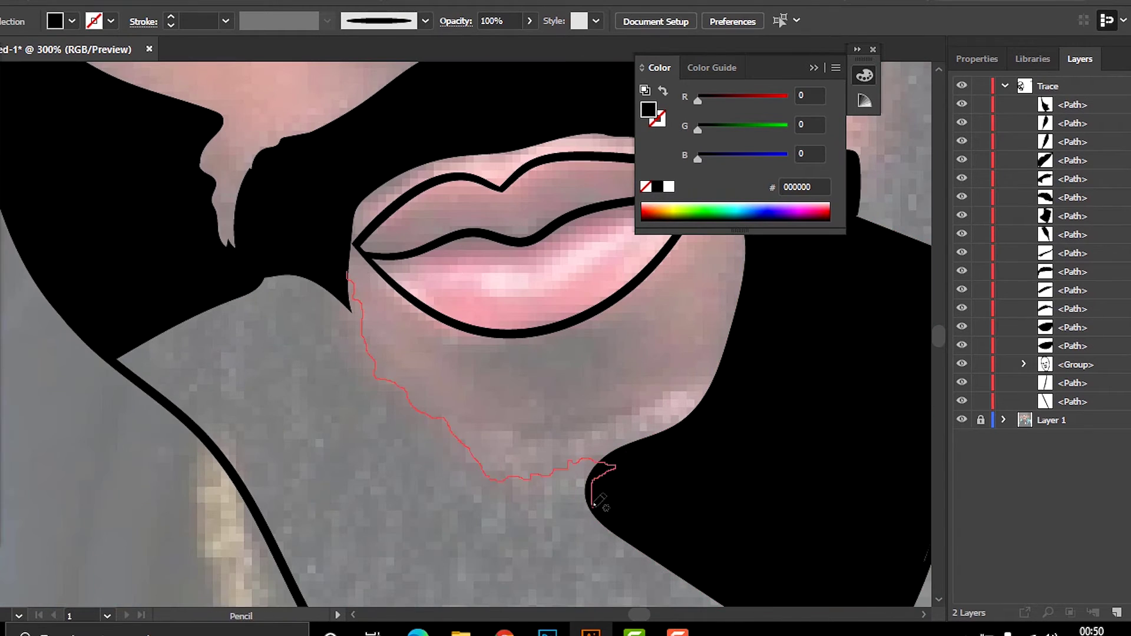
left_click_drag(594, 500, 171, 318)
scroll(171, 236, "down", 5)
mouse_move(165, 166)
left_mouse_down()
mouse_move(325, 404)
mouse_move(222, 156)
left_mouse_up()
scroll(465, 473, "right", 5)
scroll(466, 472, "down", 2)
left_click_drag(82, 453, 325, 505)
mouse_move(469, 449)
left_mouse_down()
mouse_move(245, 240)
mouse_move(85, 453)
left_mouse_up()
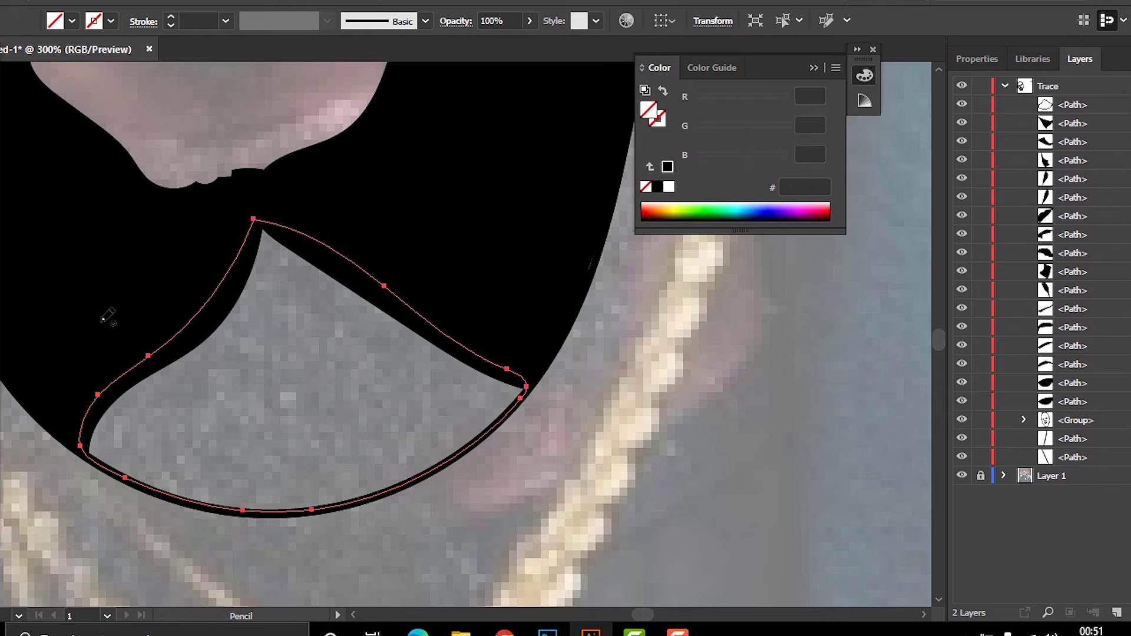
Zoom out and hide the photo to review the black beard tracing
key("a")
key("ctrl+minus")
key("ctrl+minus")
key("ctrl+minus")
left_click(961, 476)
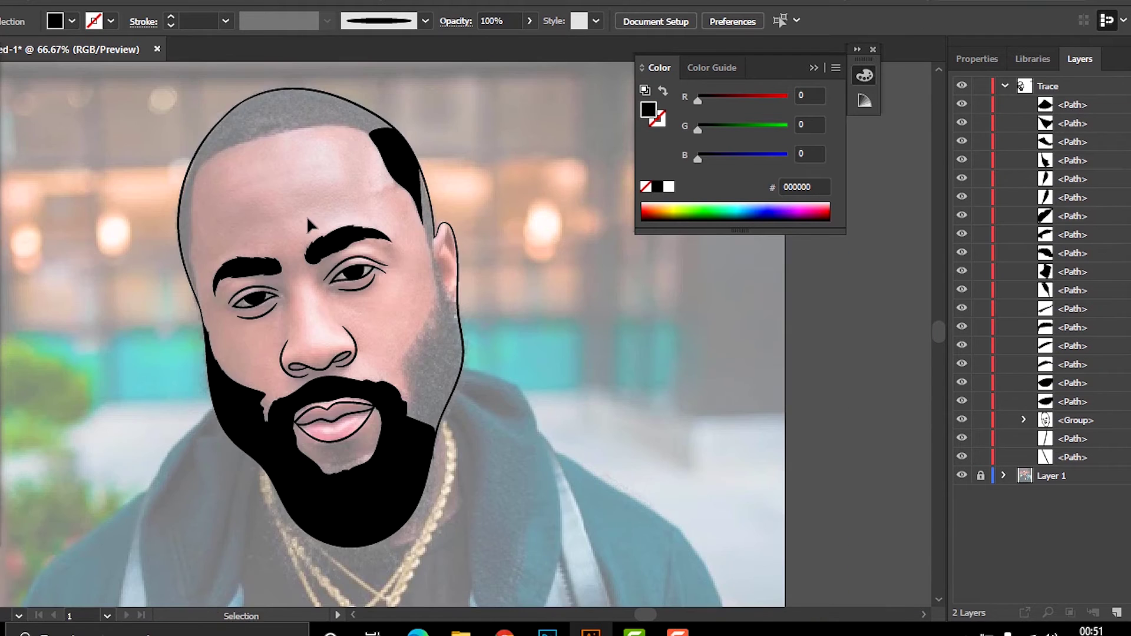
Trace the right-cheek beard as a solid black shape and deselect it
key("ctrl+plus")
key("ctrl+plus")
key("ctrl+plus")
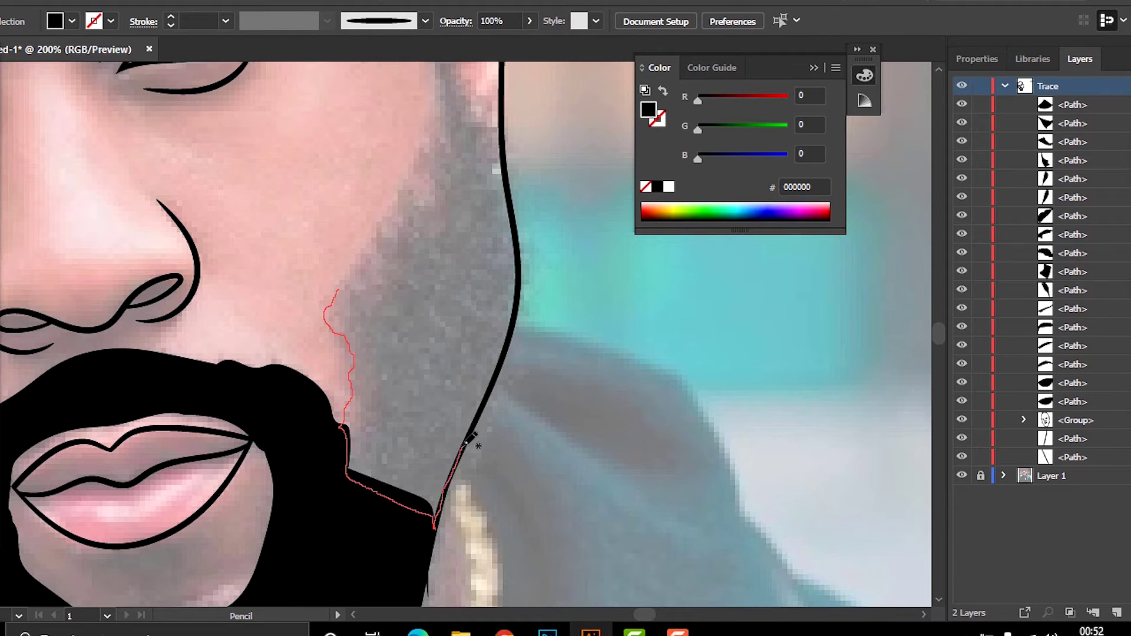
left_click_drag(352, 475, 338, 298)
key("a")
left_click(305, 196)
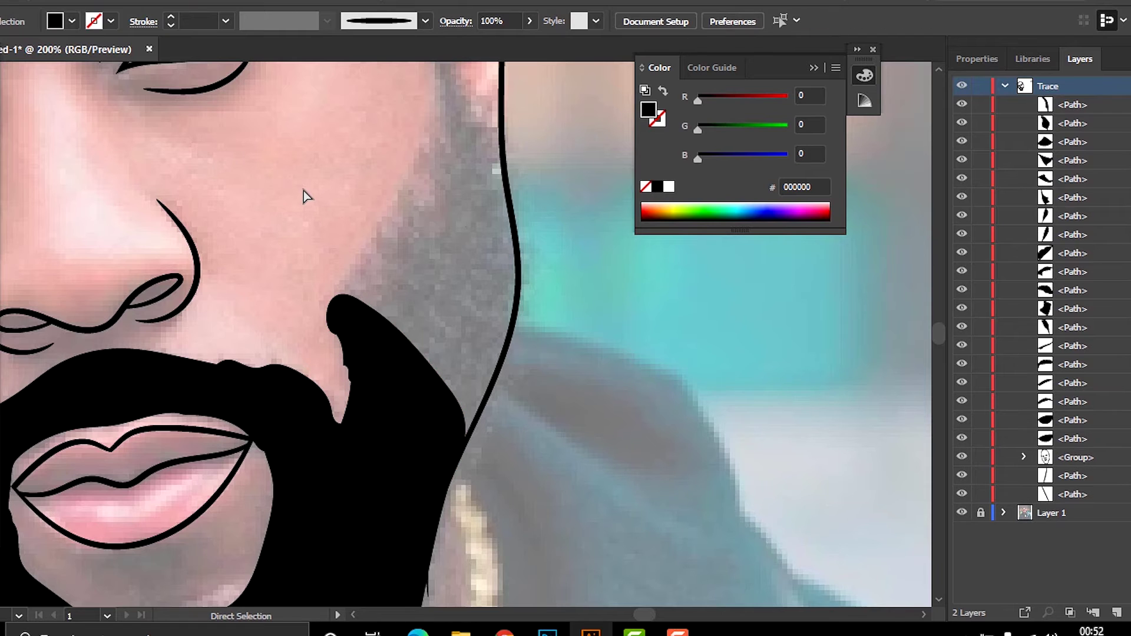
scroll(304, 196, "up", 5)
scroll(294, 235, "up", 4)
Trace the black hair beside the ear plus a small patch where hair meets ear
key("n")
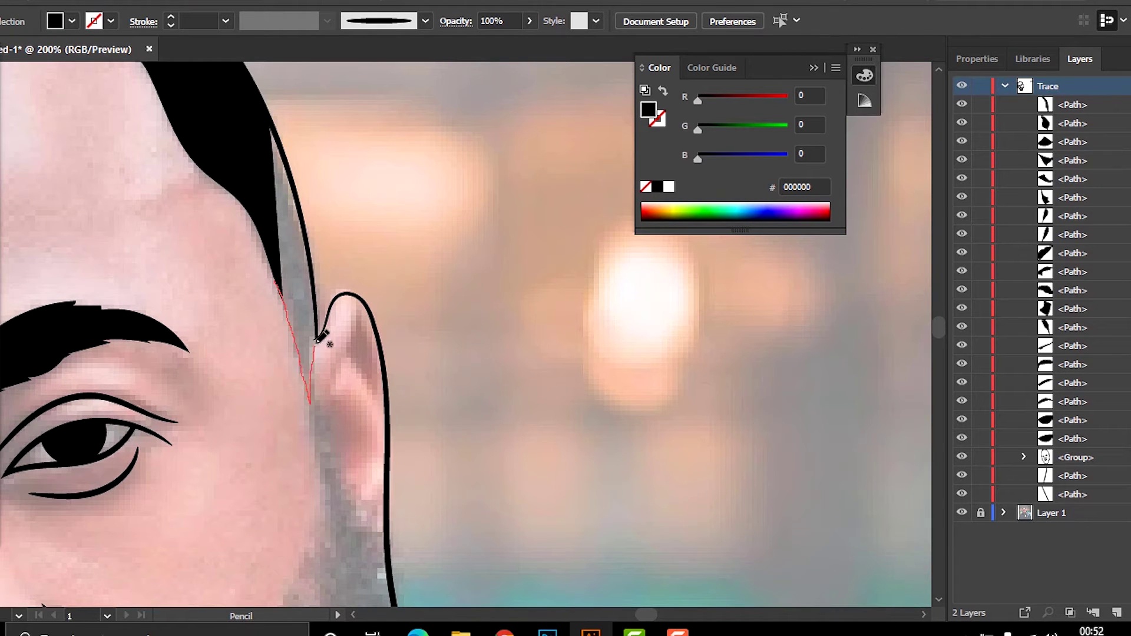
left_click_drag(318, 340, 290, 157)
key("ctrl+plus")
mouse_move(175, 372)
left_mouse_down()
mouse_move(187, 344)
mouse_move(184, 250)
left_mouse_up()
key("ctrl+plus")
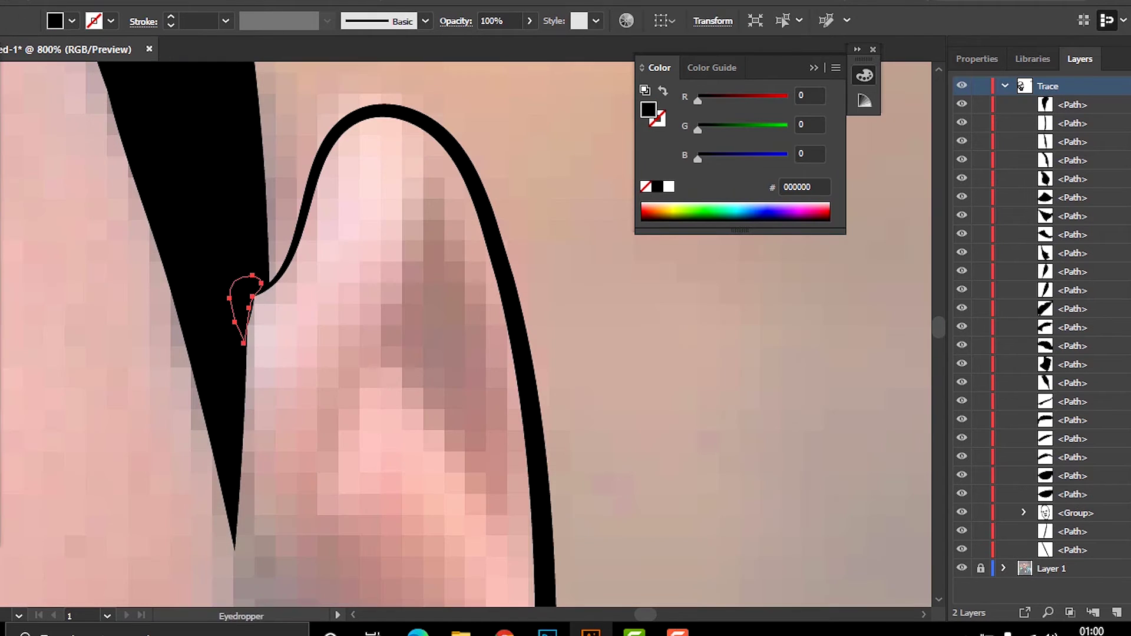
key("ctrl+shift+a")
key("ctrl+minus")
key("ctrl+minus")
key("ctrl+plus")
Outline the sideburn from the ear down toward the beard and close it black
left_click_drag(274, 377, 274, 378)
key("ctrl+minus")
key("ctrl+minus")
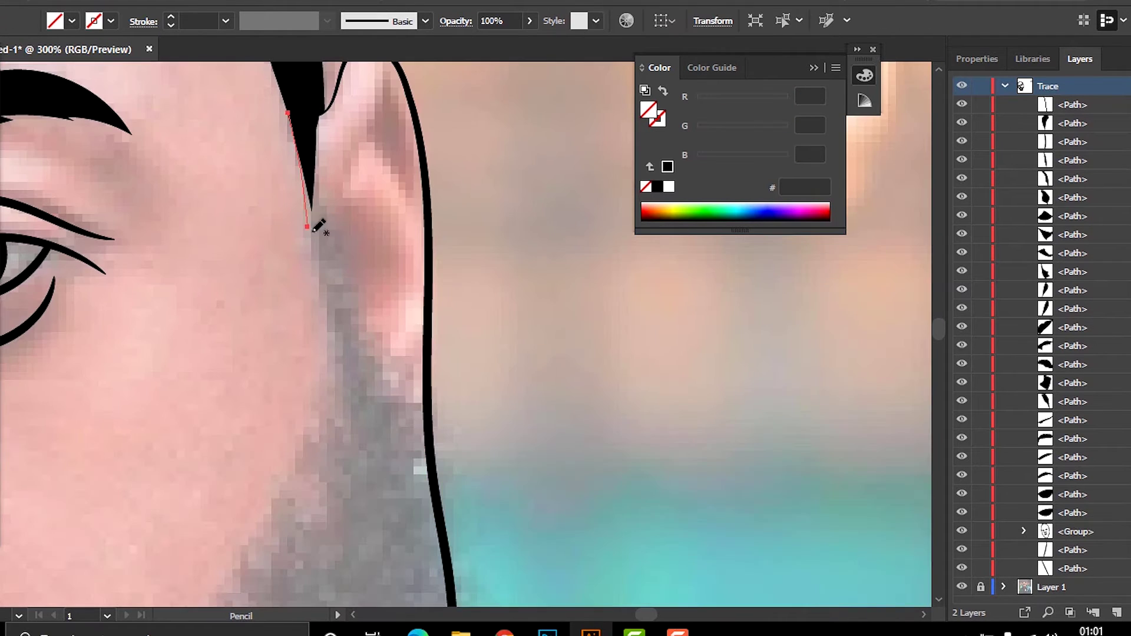
left_click_drag(331, 346, 485, 316)
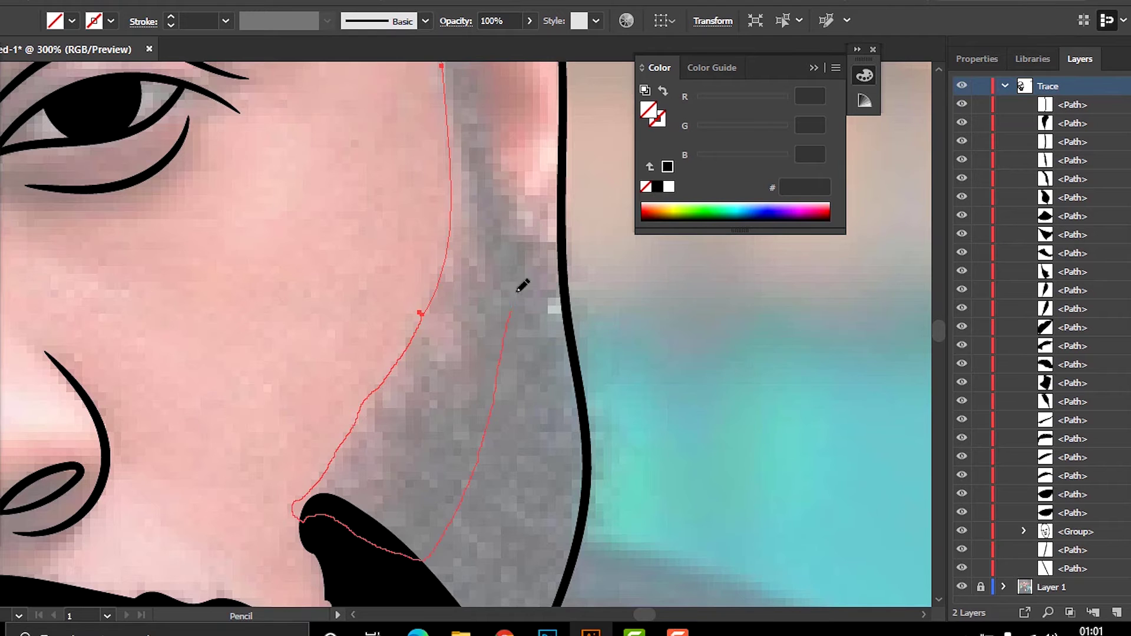
left_click_drag(303, 505, 483, 112)
left_click_drag(441, 66, 453, 112)
left_click_drag(476, 212, 429, 472)
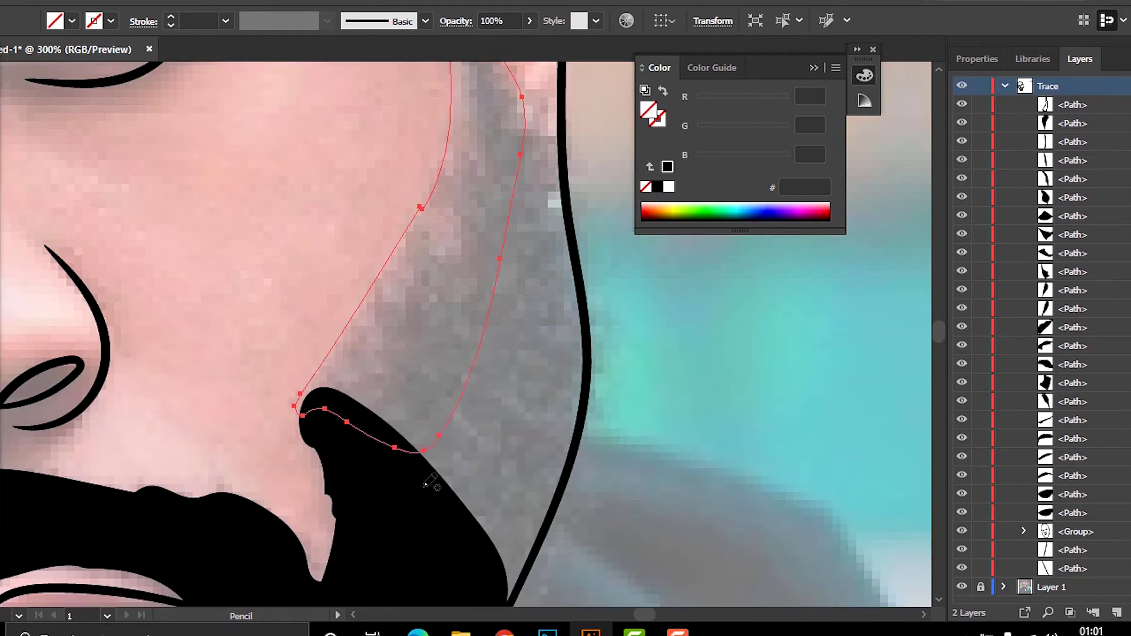
Close the ear-side outline into a black shape and finish drawing with the Selection tool
key("m")
left_click_drag(504, 292, 507, 330)
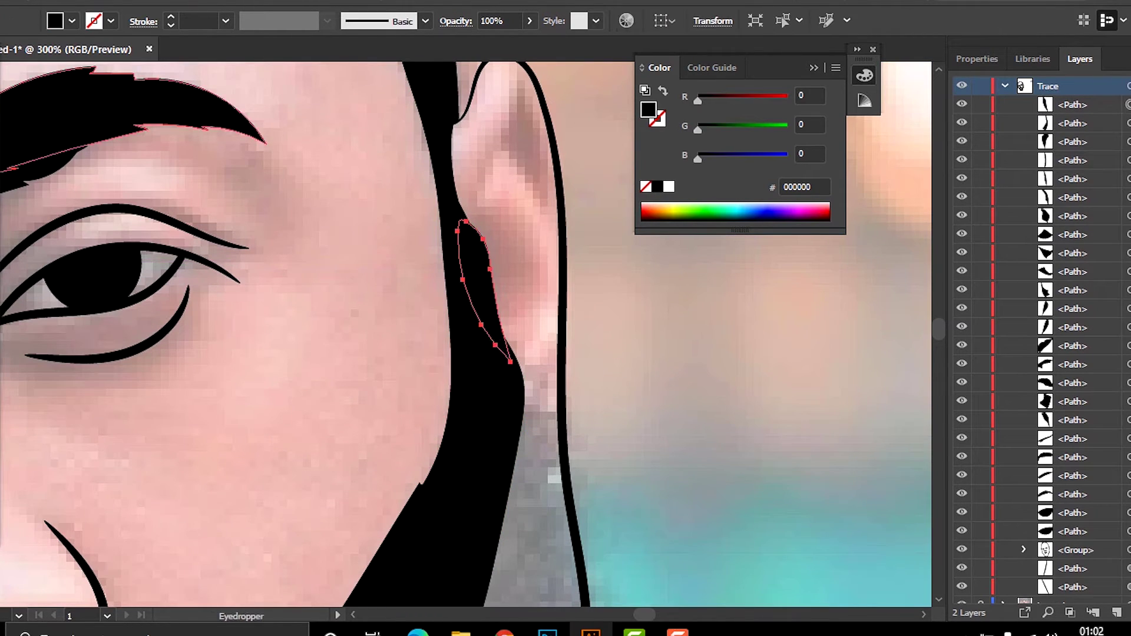
scroll(518, 235, "down", 3)
mouse_move(497, 192)
left_mouse_down()
mouse_move(530, 201)
mouse_move(507, 295)
left_mouse_up()
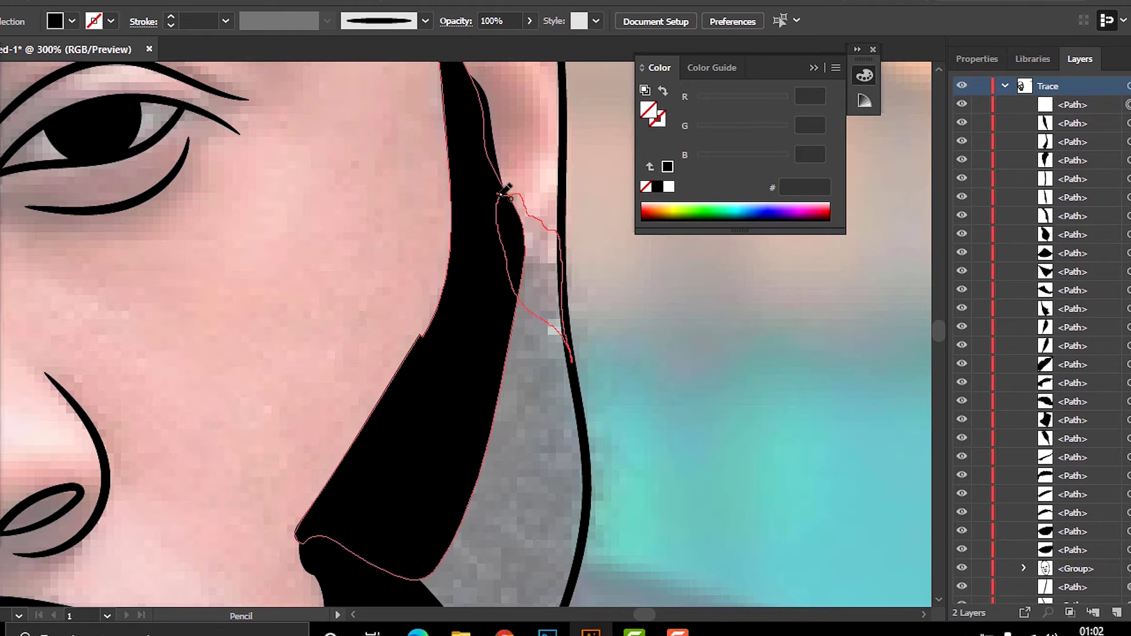
scroll(253, 139, "down", 3)
left_click_drag(518, 132, 477, 241)
scroll(500, 318, "down", 3)
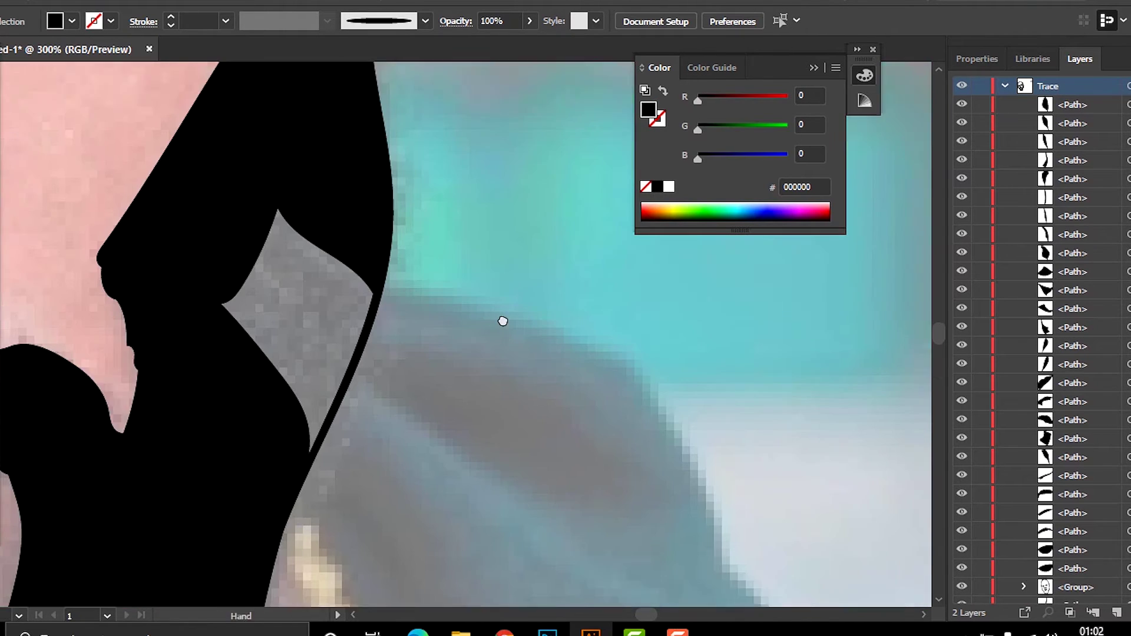
left_click_drag(236, 236, 347, 392)
key("v")
scroll(499, 318, "up", 2)
scroll(500, 318, "down", 3)
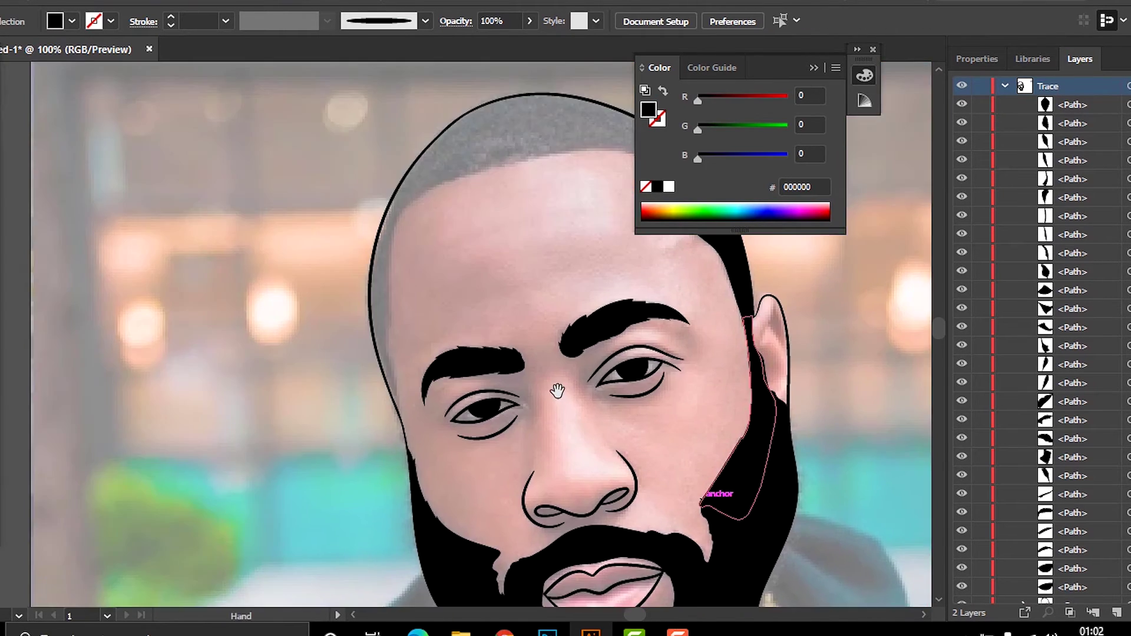
scroll(411, 343, "up", 3)
Pencil-trace the hairline across the top of the head and close the hair shape
scroll(411, 344, "up", 2)
key("n")
mouse_move(371, 306)
left_mouse_down()
mouse_move(541, 352)
mouse_move(545, 238)
mouse_move(307, 143)
left_mouse_up()
left_click_drag(210, 318, 371, 306)
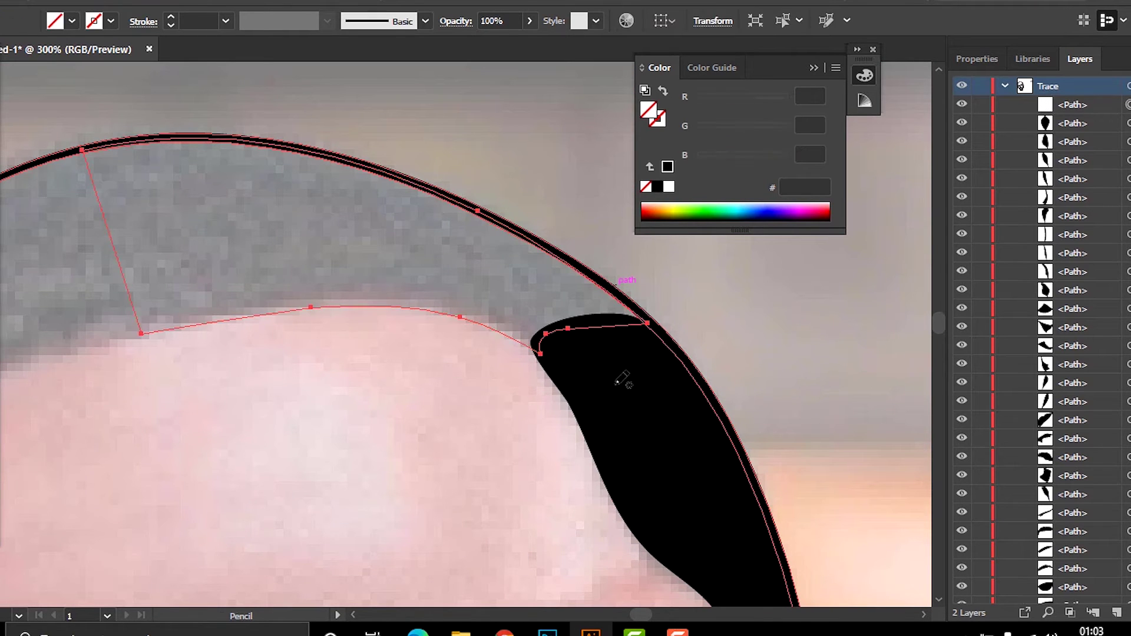
scroll(384, 444, "up", 3)
scroll(93, 340, "left", 3)
Continue the hairline down the head's left side and along the head outline
left_click_drag(82, 377, 305, 154)
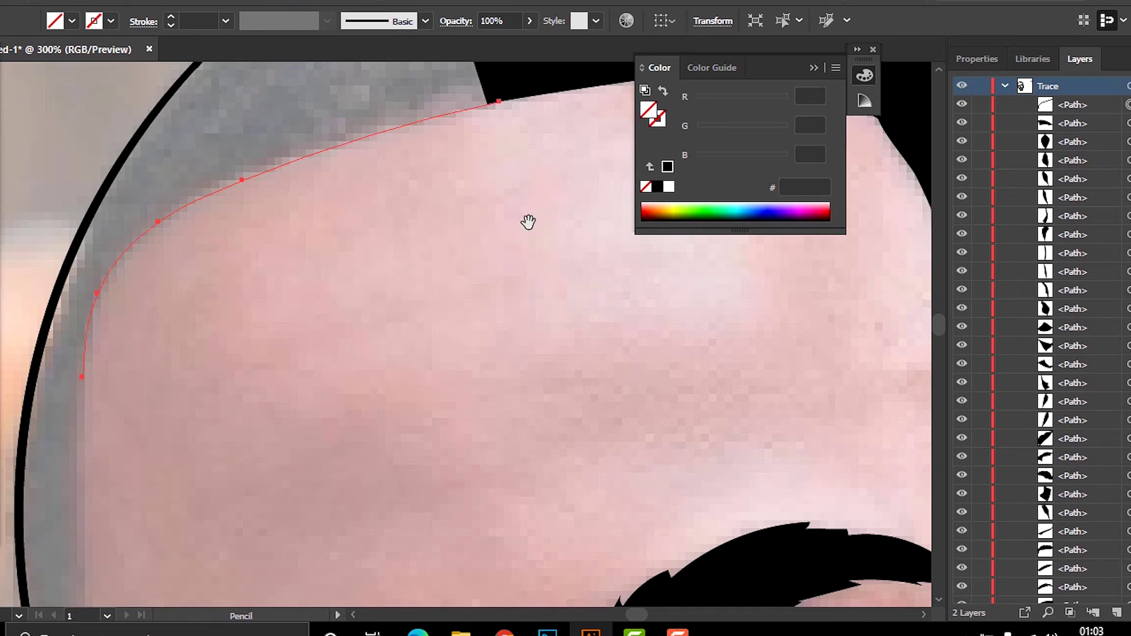
scroll(524, 222, "down", 2)
scroll(271, 282, "up", 2)
left_click_drag(448, 139, 386, 195)
scroll(382, 199, "down", 2)
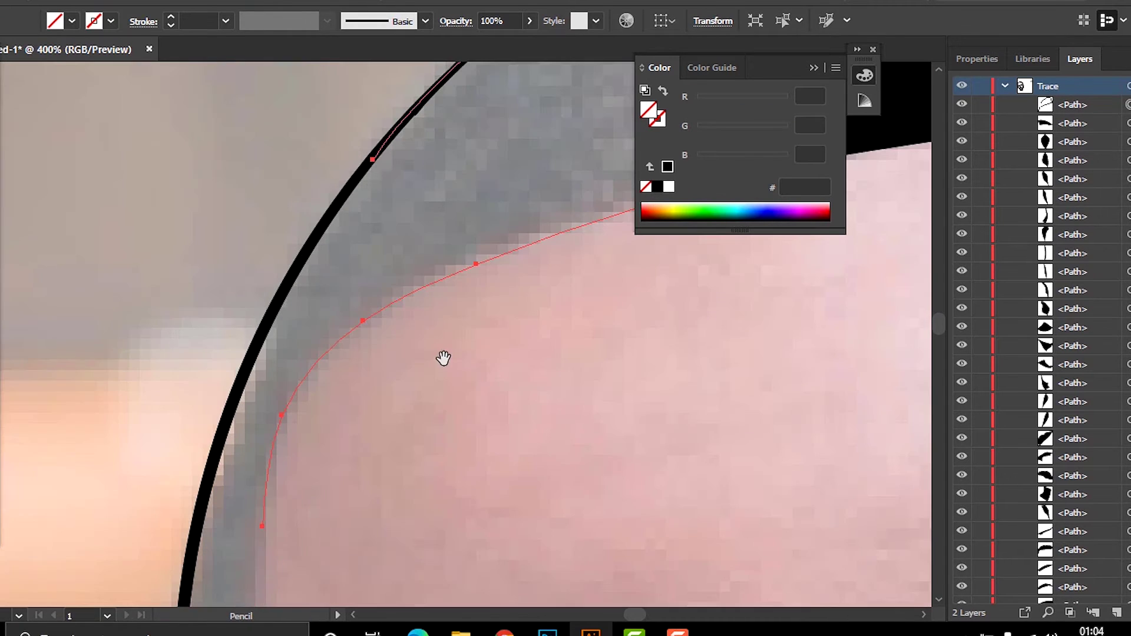
scroll(330, 263, "up", 2)
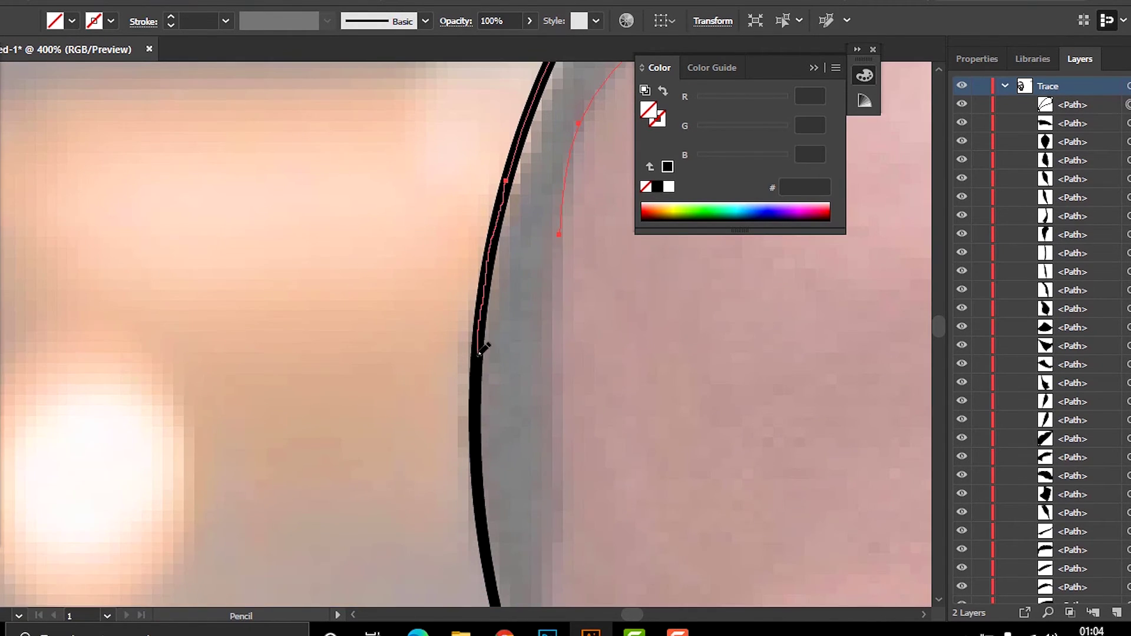
left_click_drag(593, 287, 241, 96)
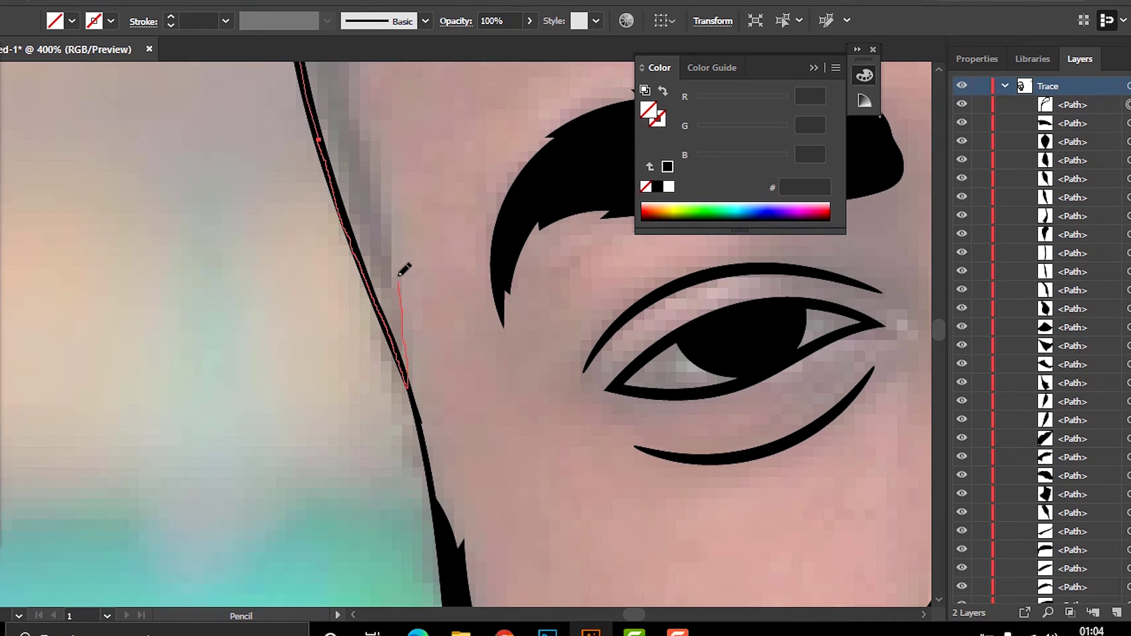
scroll(404, 269, "down", 1)
scroll(421, 172, "up", 1)
Trace the hair edge past the temple, redrawing and correcting the rough section
left_click_drag(373, 94, 368, 236)
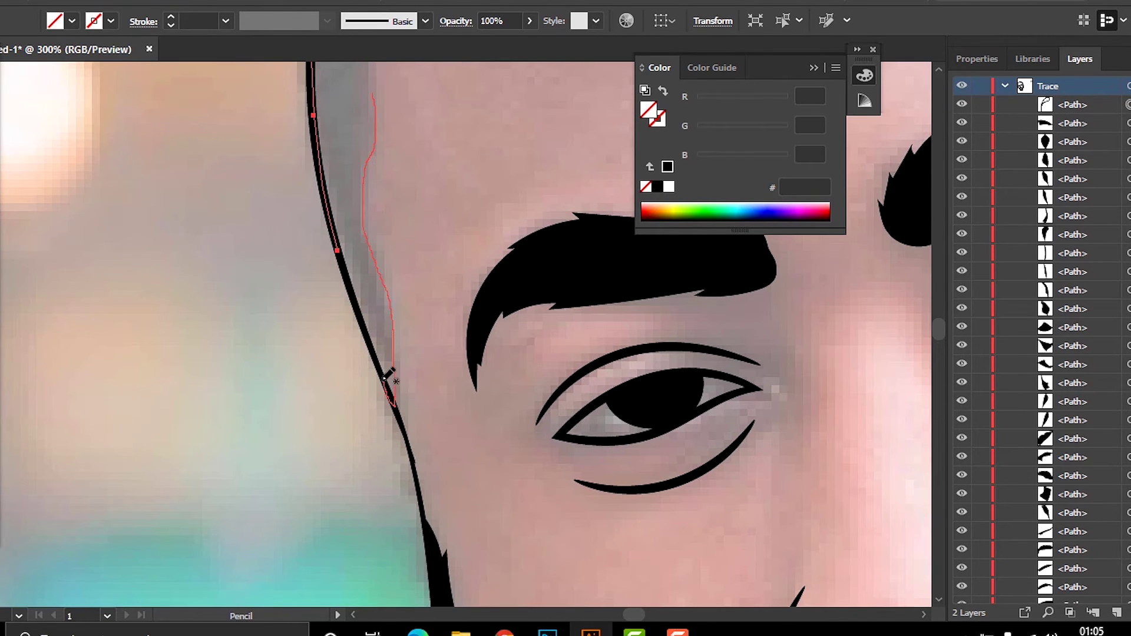
scroll(343, 255, "up", 3)
left_click_drag(388, 66, 379, 154)
left_click_drag(371, 320, 373, 177)
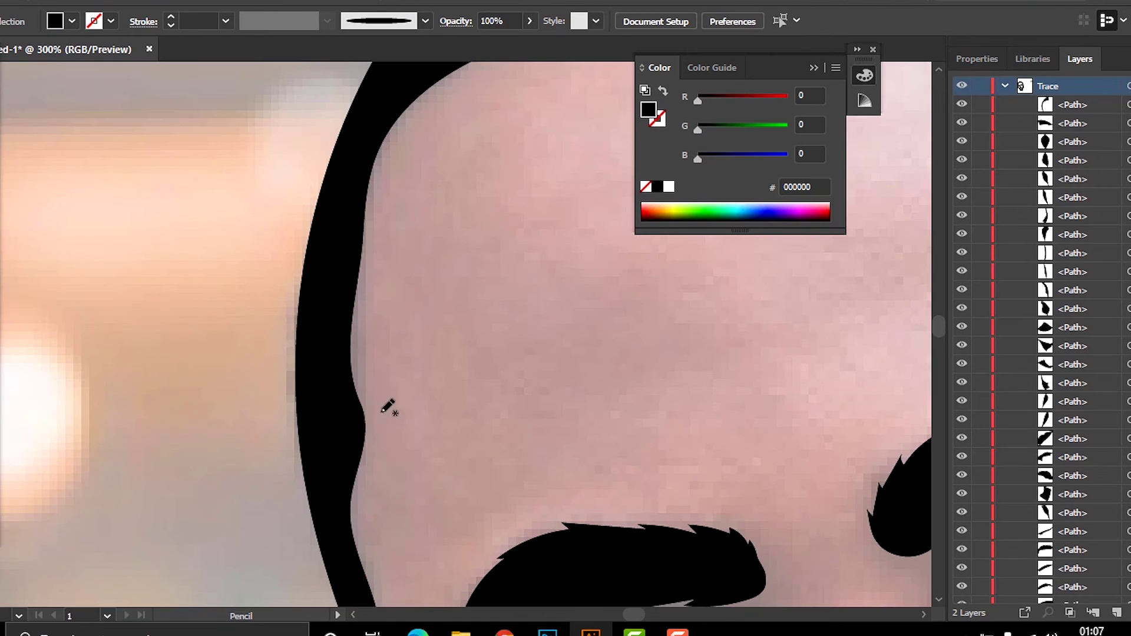
mouse_move(361, 331)
left_mouse_down()
mouse_move(368, 424)
mouse_move(335, 381)
mouse_move(341, 253)
left_mouse_up()
key("ctrl+z")
key("ctrl+plus")
Collapse the Trace layer's paths and briefly hide the photo to check the tracing
key("a")
key("ctrl+1")
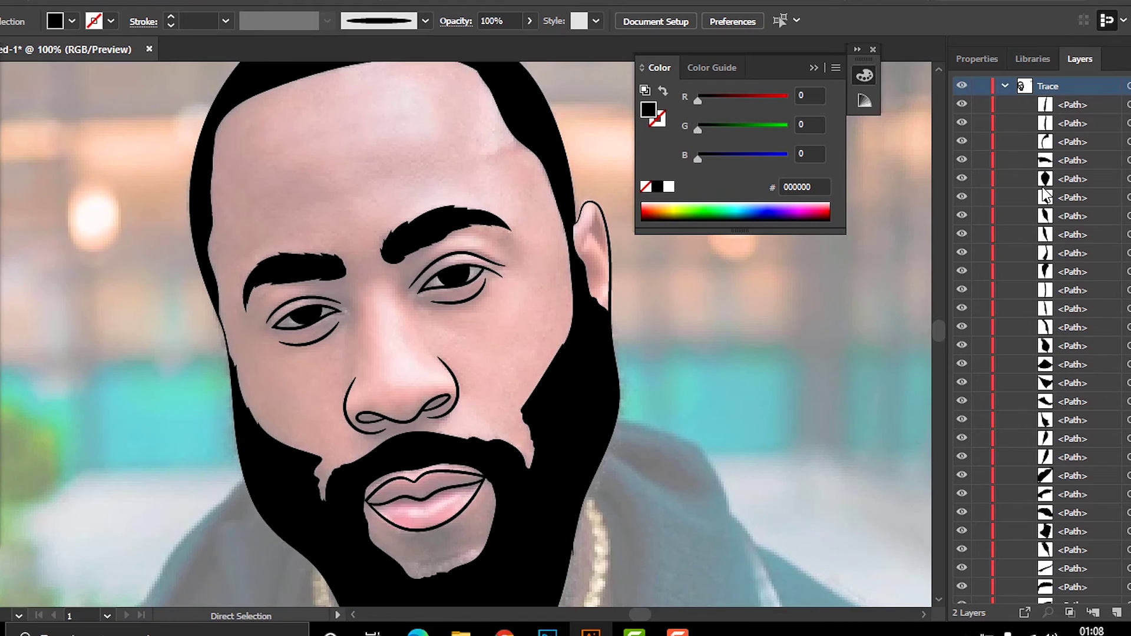
left_click(1005, 86)
left_click(961, 104)
left_click(961, 104)
Pencil-trace the right nostril as a closed loop and start the left nostril
key("ctrl+plus")
key("ctrl+plus")
key("ctrl+plus")
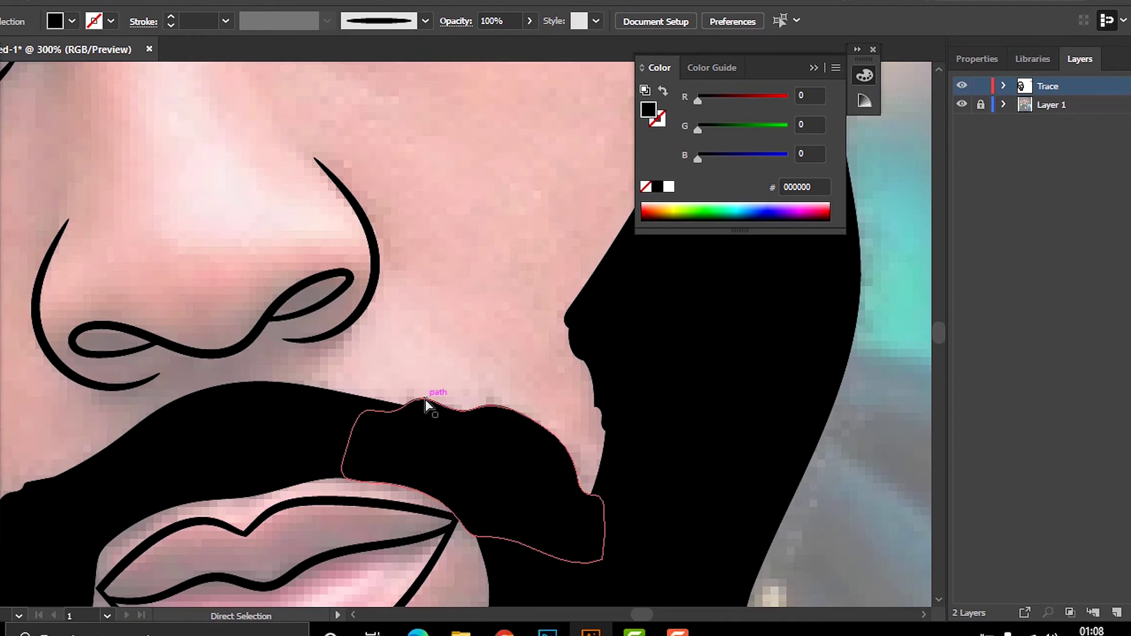
key("ctrl+plus")
key("n")
left_click_drag(245, 360, 396, 329)
left_click_drag(476, 268, 494, 276)
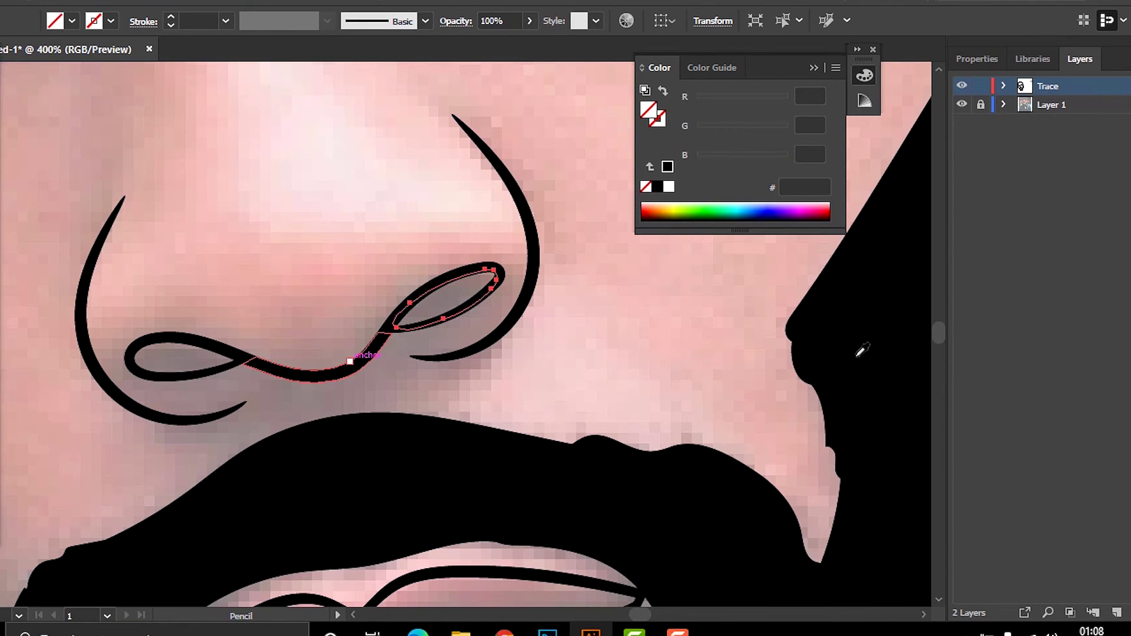
mouse_move(137, 344)
left_mouse_down()
mouse_move(156, 368)
mouse_move(138, 346)
left_mouse_up()
key("ctrl+0")
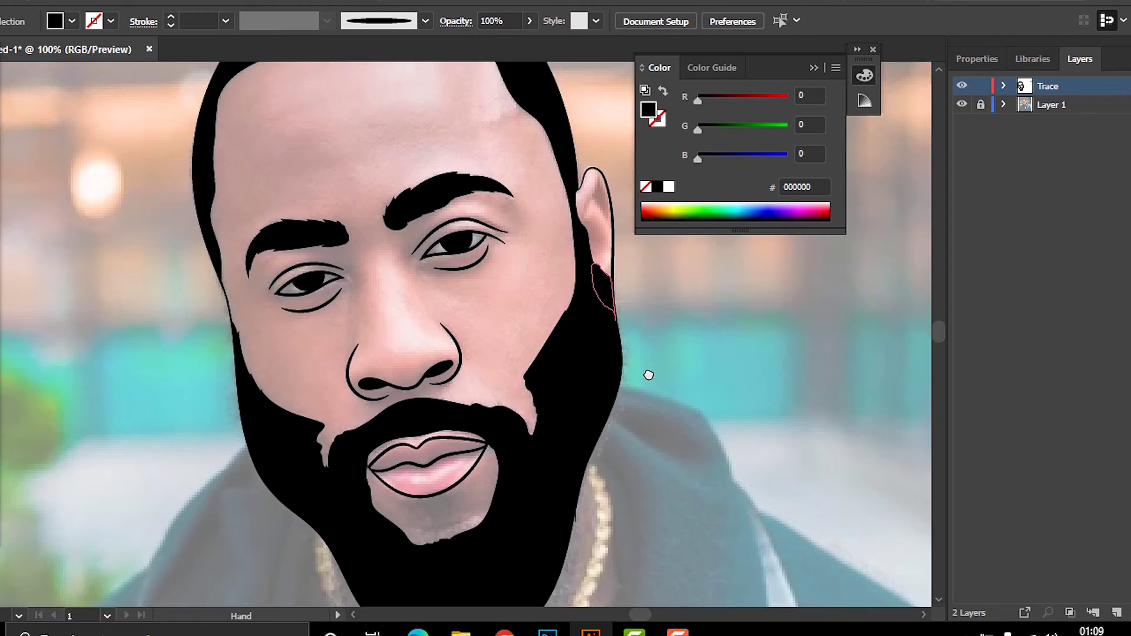
Paint three inner-ear contour strokes on the ear with the Paintbrush
key("ctrl+plus")
key("ctrl+plus")
key("b")
left_click_drag(239, 366, 270, 272)
left_click_drag(239, 368, 309, 248)
key("ctrl+minus")
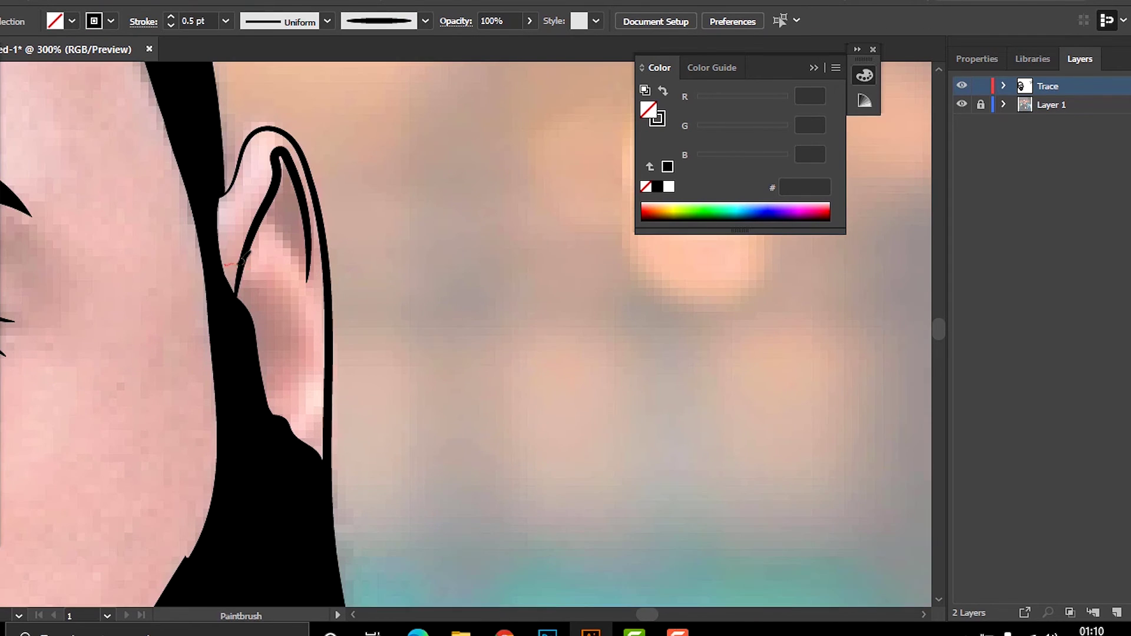
key("ctrl+plus")
left_click_drag(215, 239, 278, 283)
Expand the ear brush strokes into filled shapes with Object > Expand Appearance, then deselect
key("ctrl+minus")
key("alt+o")
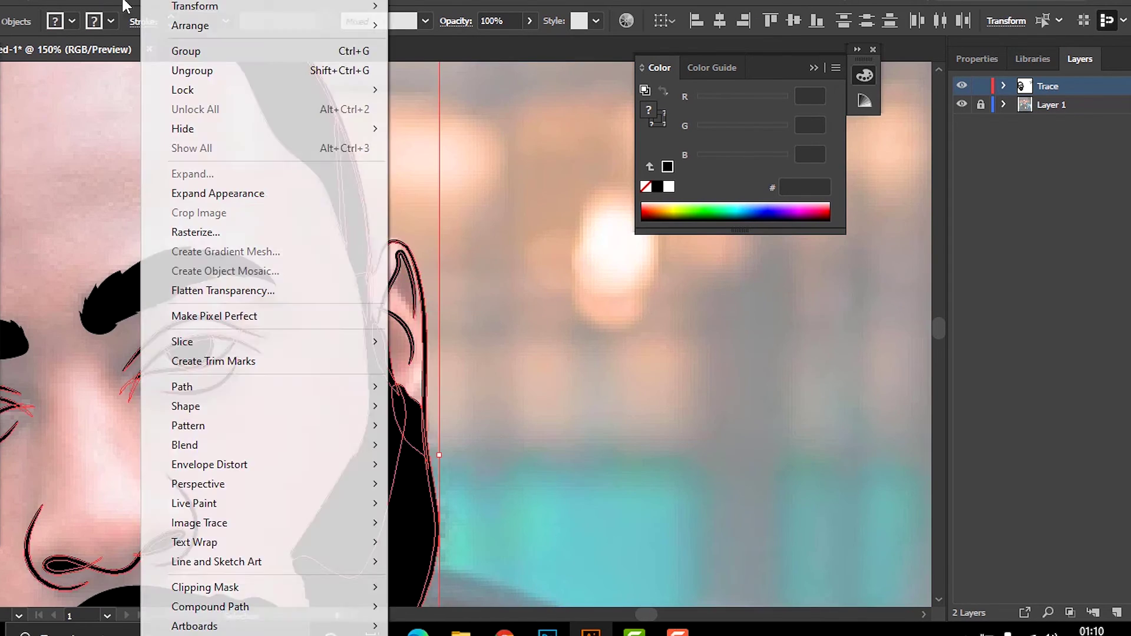
left_click(222, 189)
key("ctrl+shift+a")
key("a")
key("ctrl+minus")
scroll(510, 350, "up", 5)
Open the Layers list and toggle the photo layer off and back on to check progress
key("ctrl+0")
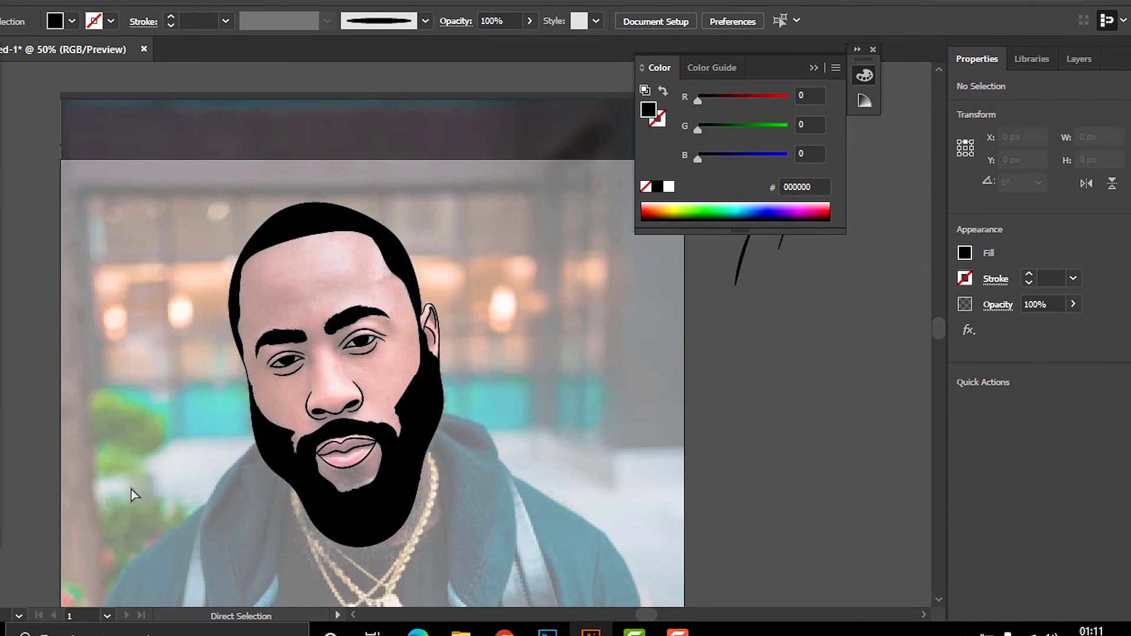
left_click(1079, 59)
left_click(960, 105)
scroll(260, 434, "up", 5)
left_click(960, 105)
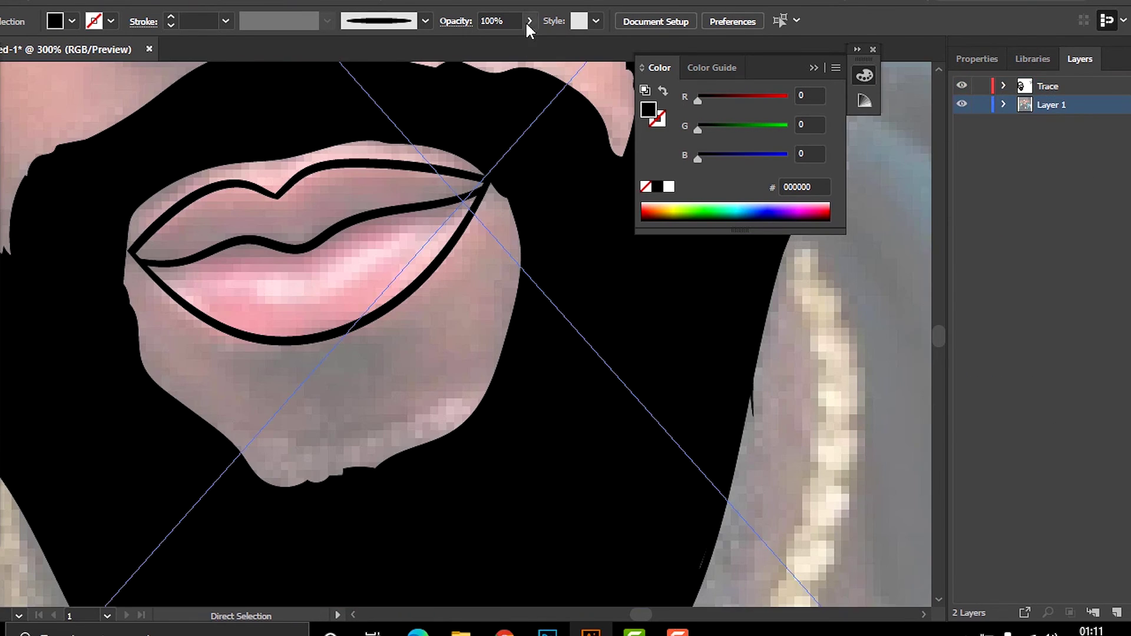
Trace and close the black chin beard under the lower lip, then hide the photo
key("n")
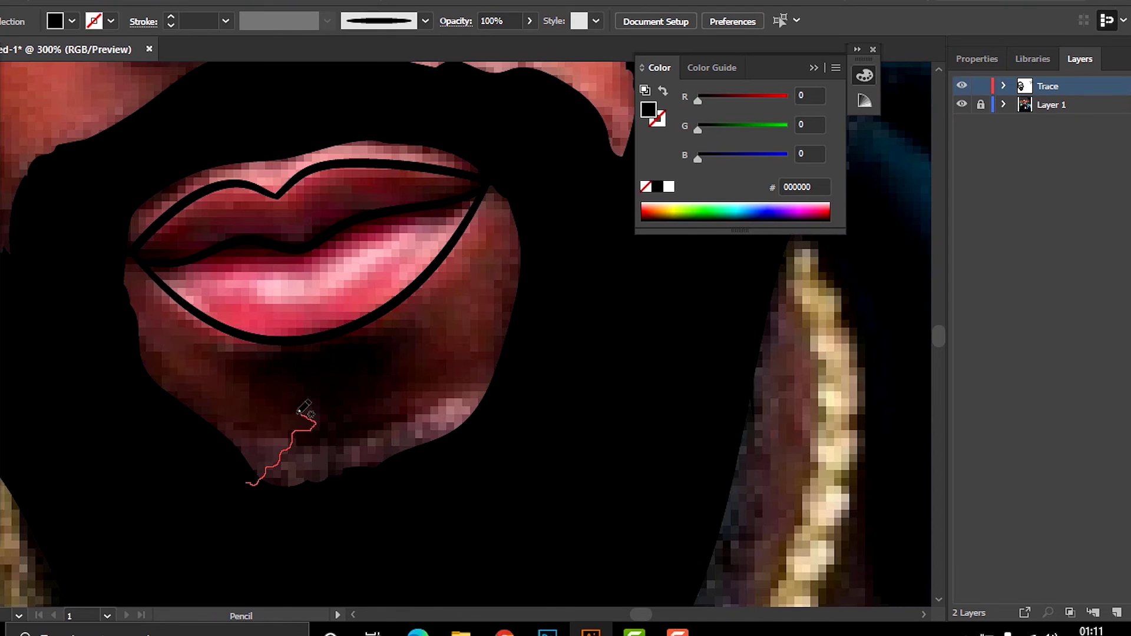
left_click_drag(419, 377, 254, 486)
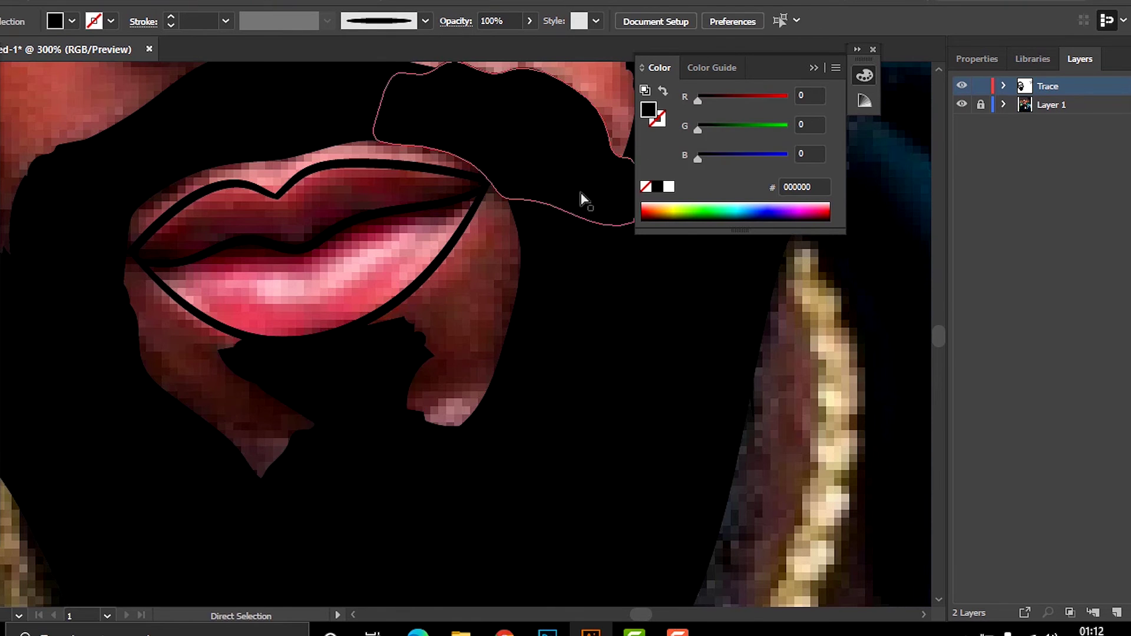
key("ctrl+z")
left_click_drag(206, 323, 221, 352)
left_click_drag(287, 420, 437, 451)
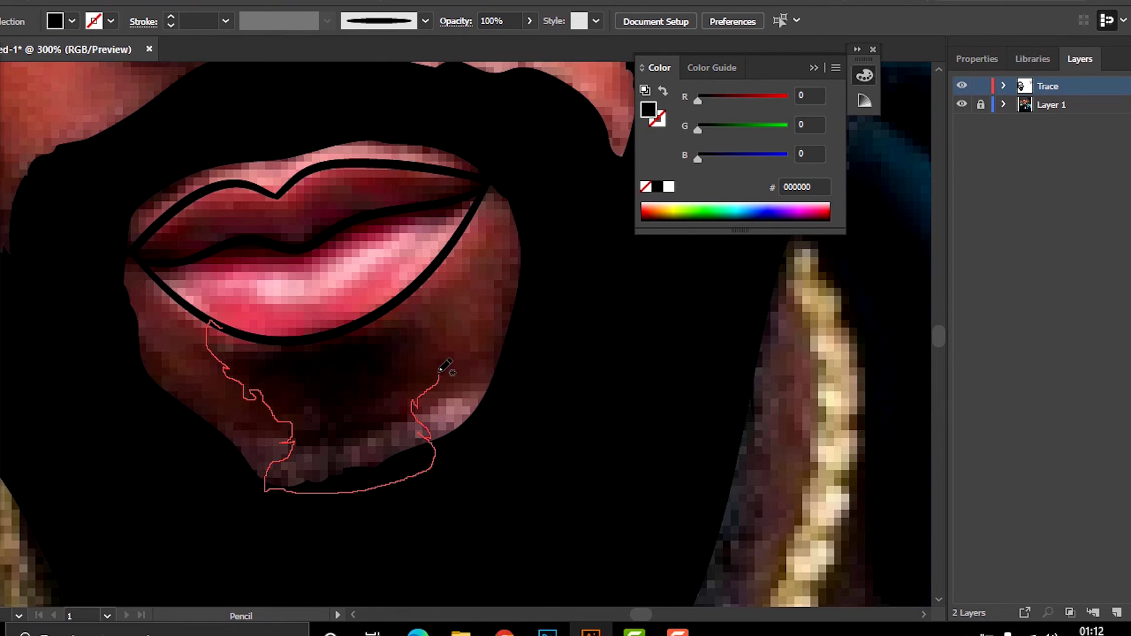
left_click_drag(245, 330, 245, 331)
key("ctrl+0")
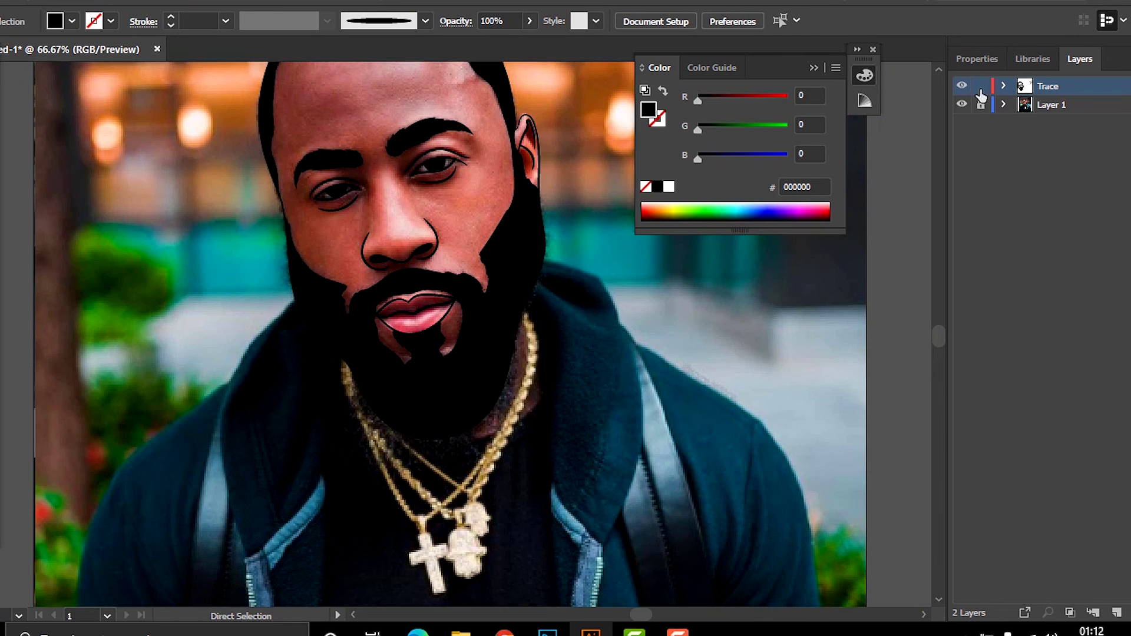
left_click(976, 58)
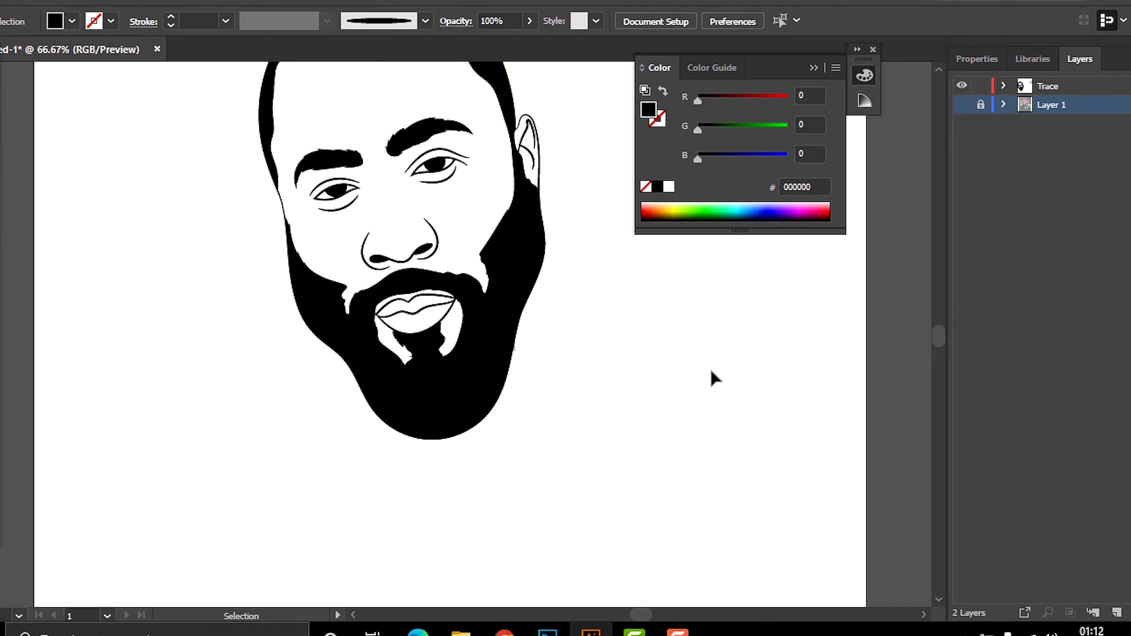
Pencil-trace the sideburn edge beside the left eye, adding a short extra piece
scroll(648, 377, "up", 5)
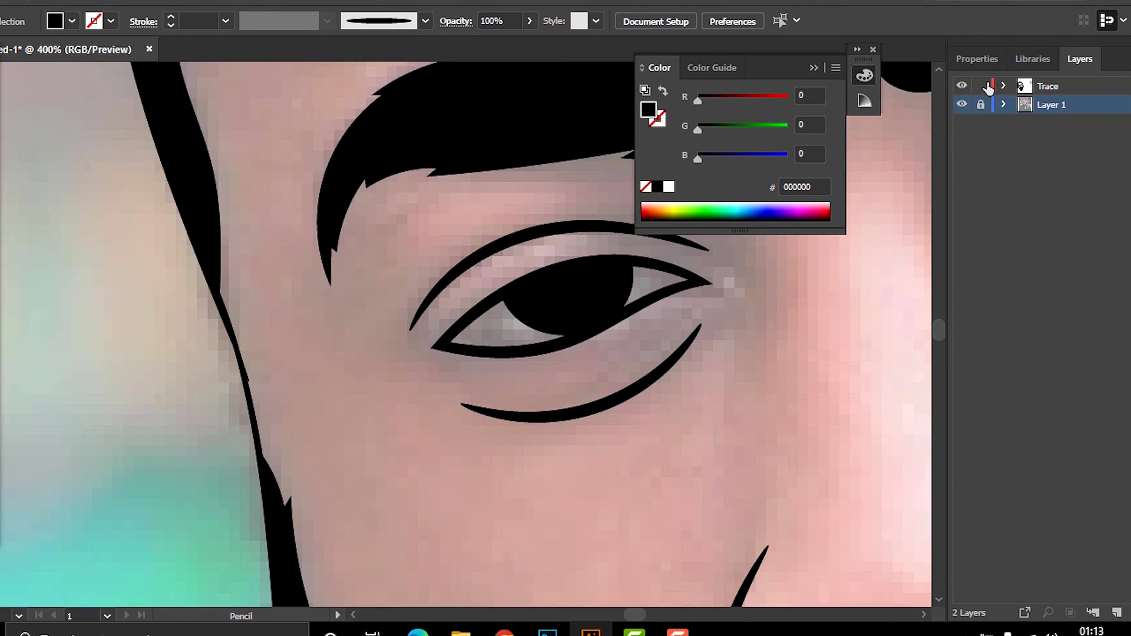
key("n")
left_click_drag(219, 183, 291, 475)
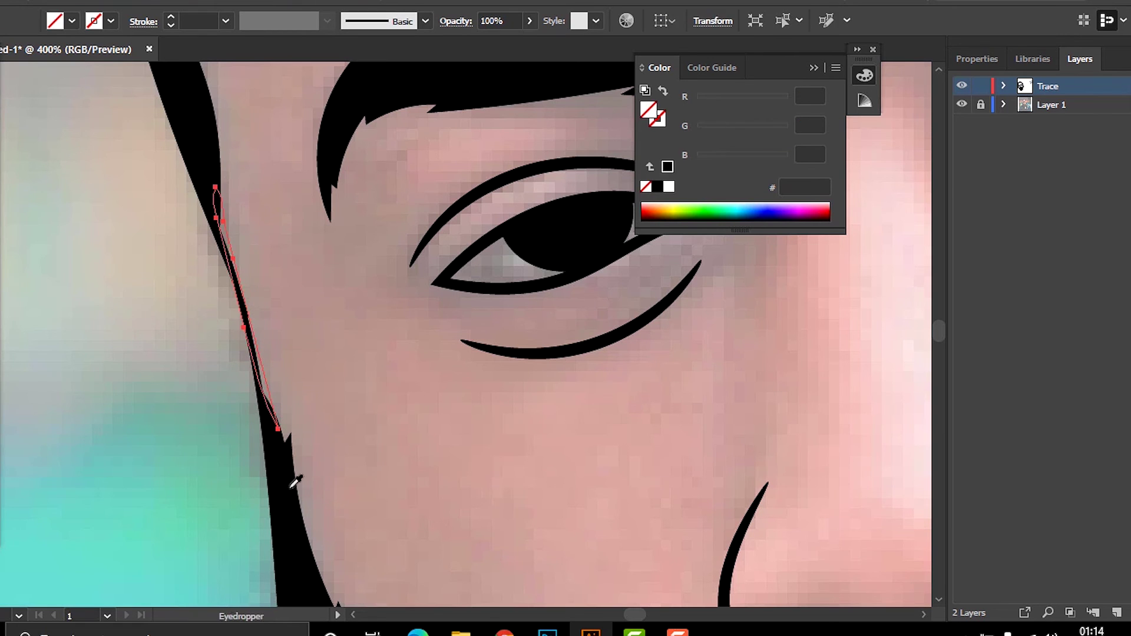
scroll(354, 402, "up", 1)
left_click_drag(225, 390, 242, 433)
With the photo hidden, move an anchor on the sideburn outline to smooth its edge
key("a")
key("ctrl+0")
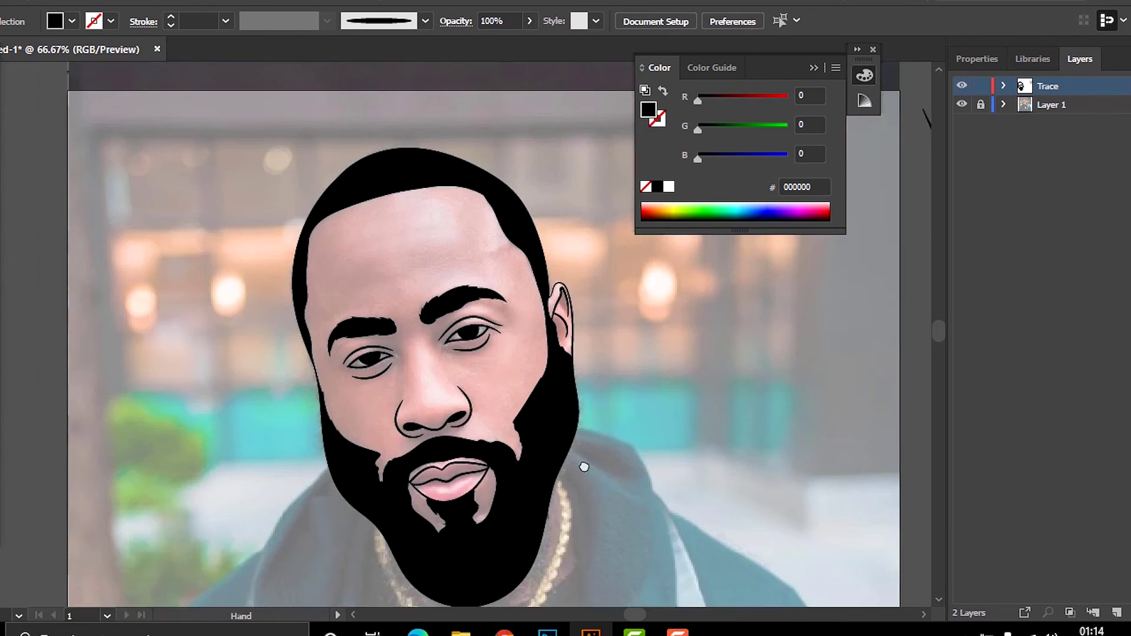
left_click(961, 103)
scroll(396, 494, "up", 5)
left_click(395, 494)
scroll(396, 494, "up", 3)
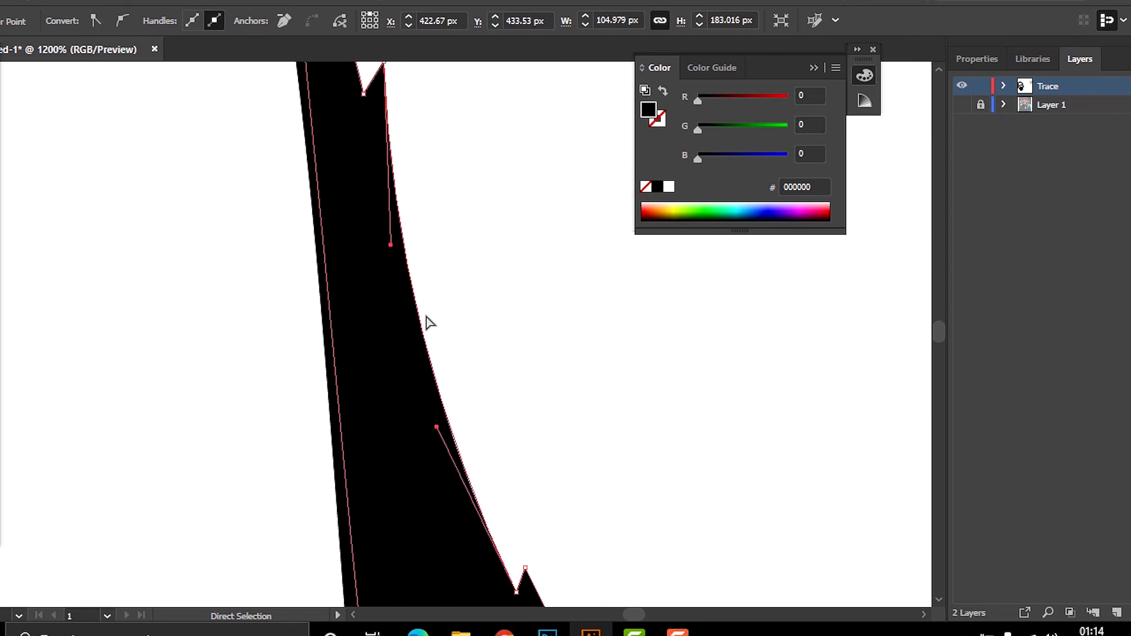
left_click_drag(426, 321, 386, 230)
scroll(455, 384, "down", 2)
scroll(465, 362, "down", 2)
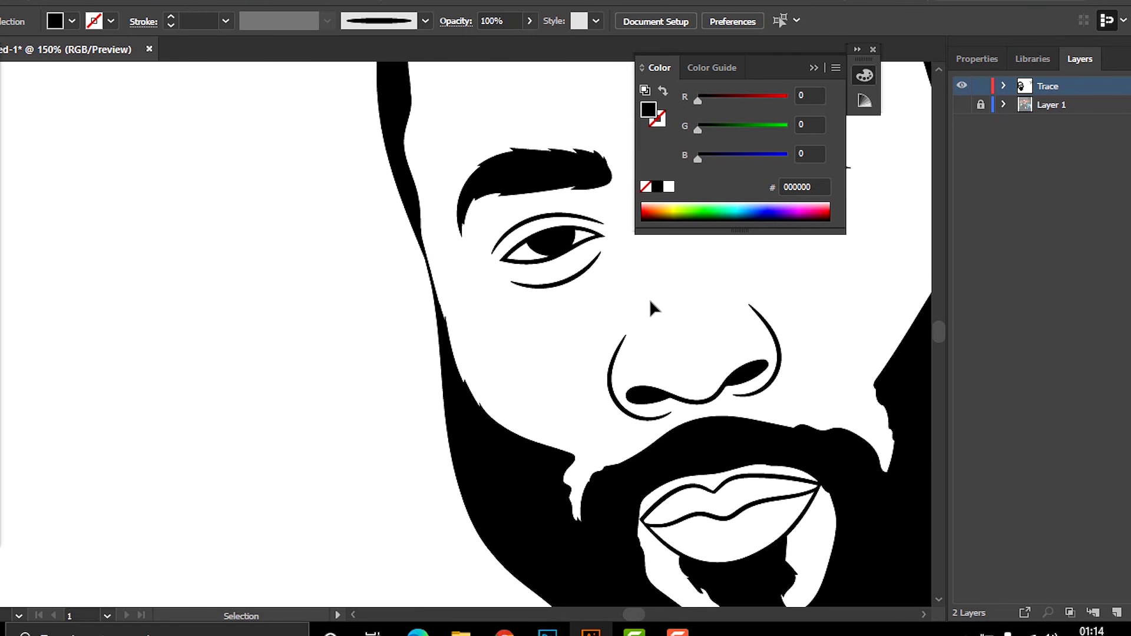
Show the photo layer again and scroll around the cheek to review the sideburn
left_click(961, 103)
key("ctrl+0")
scroll(520, 349, "up", 3)
scroll(520, 350, "down", 3)
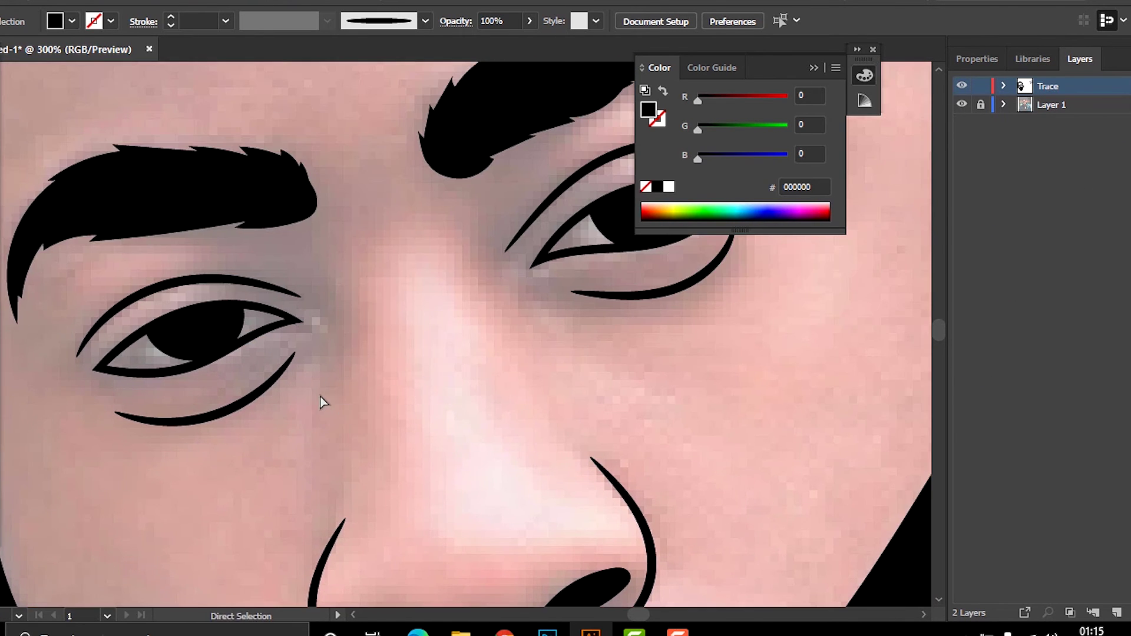
scroll(321, 397, "down", 3)
scroll(722, 404, "down", 5)
scroll(747, 387, "down", 2)
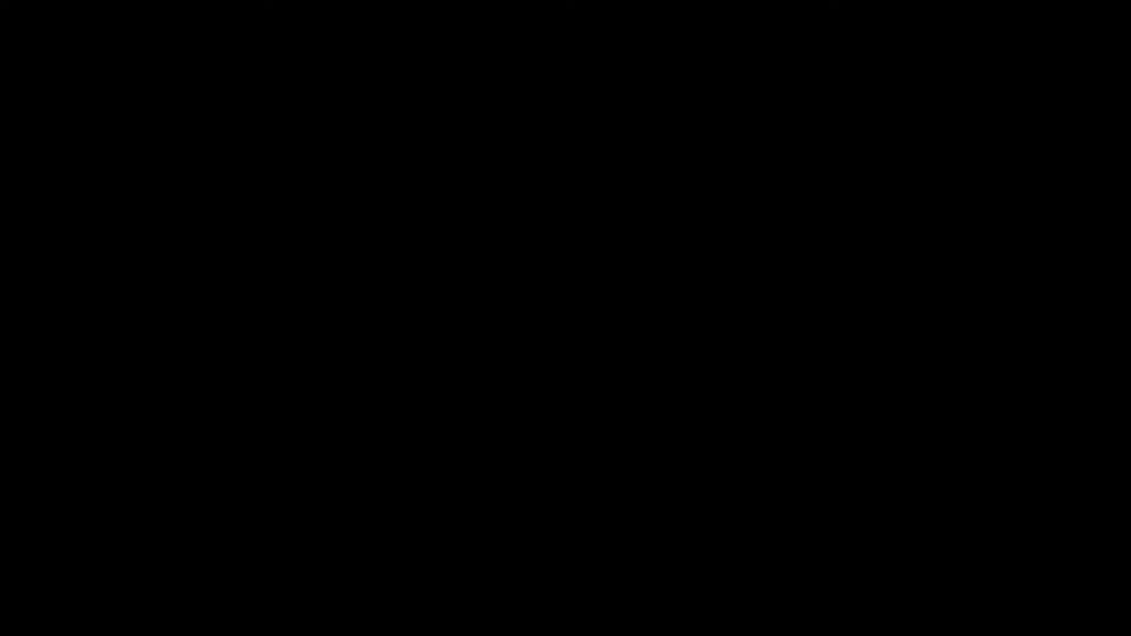